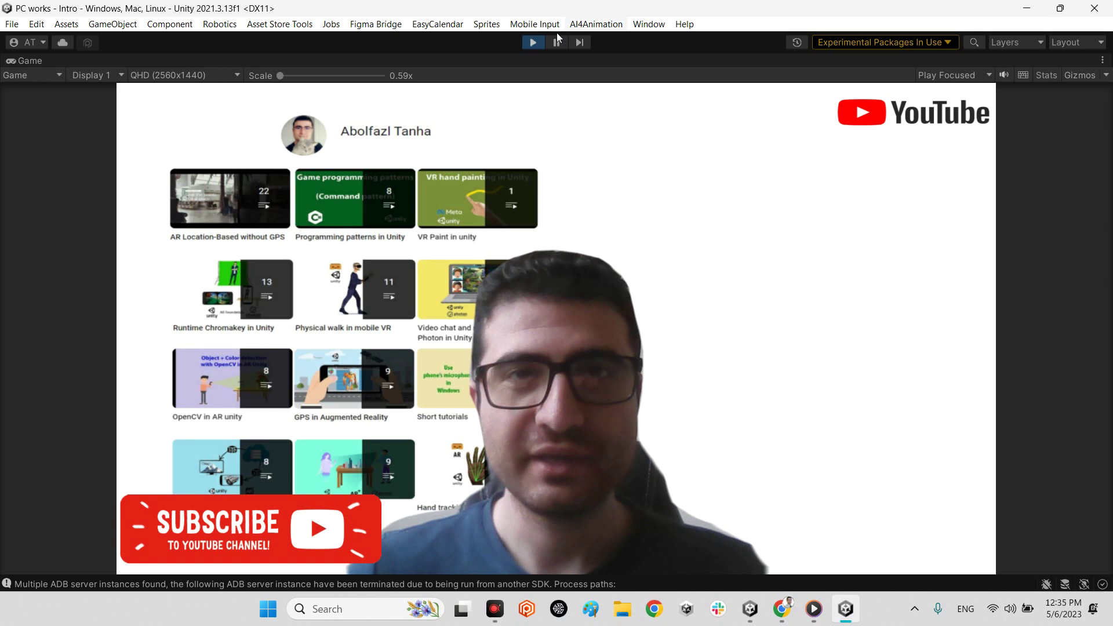
# Step: Exit Play mode to stop the running Intro scene
pyautogui.click(532, 42)
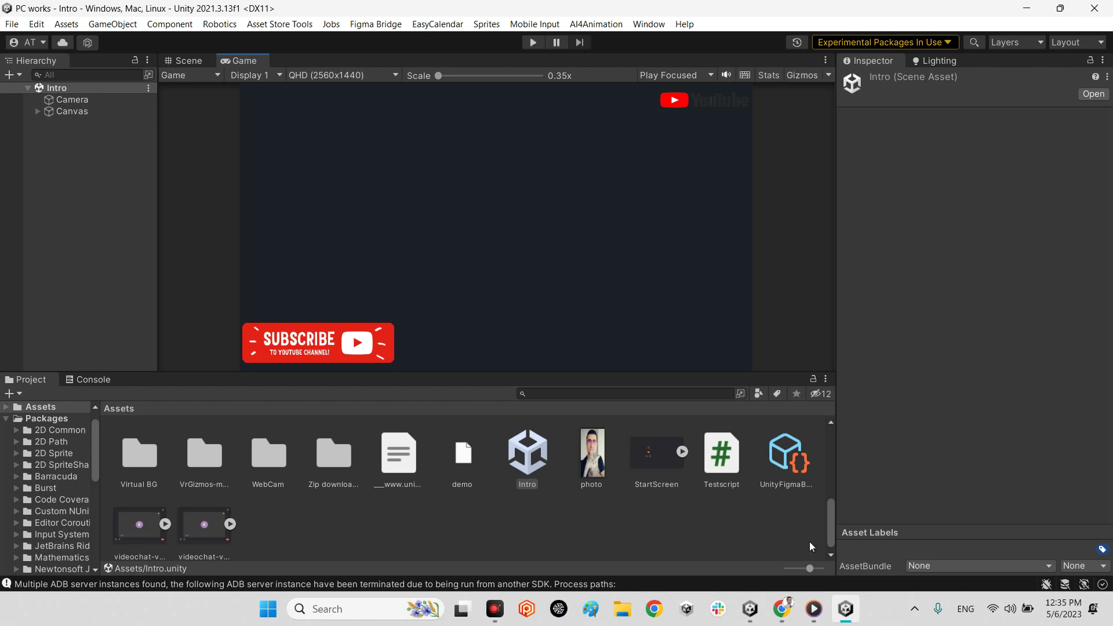
# Step: Rewind the Video share with Pun video from 0:17 to 0:07, then view the 3D WebView store page
pyautogui.moveTo(749, 608)
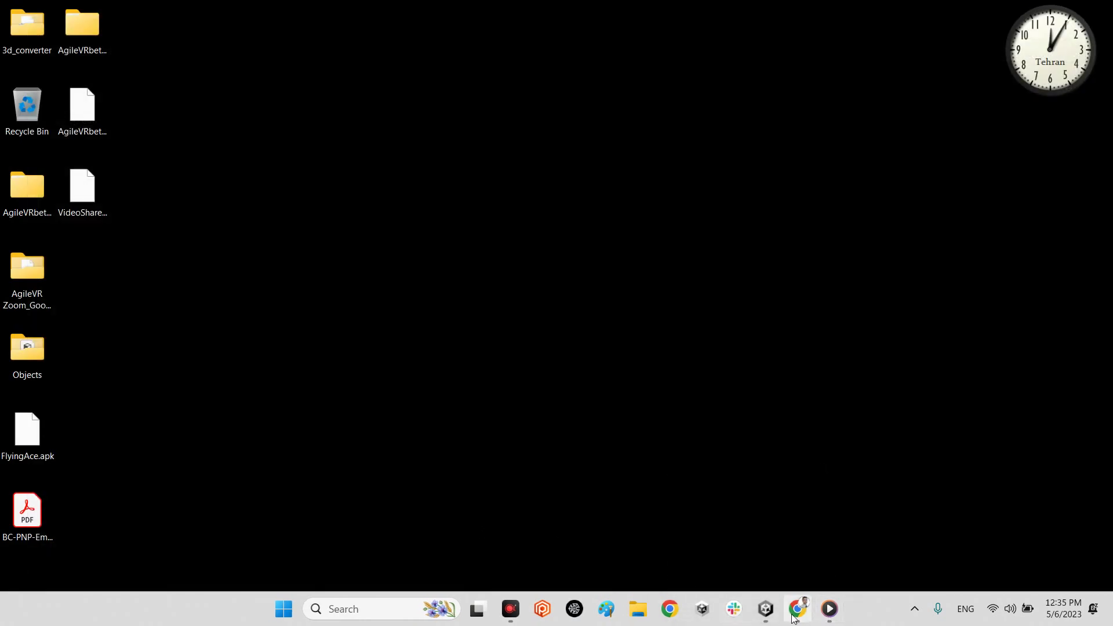
pyautogui.click(798, 608)
pyautogui.hotkey('ctrl', 'shift', 'Tab')
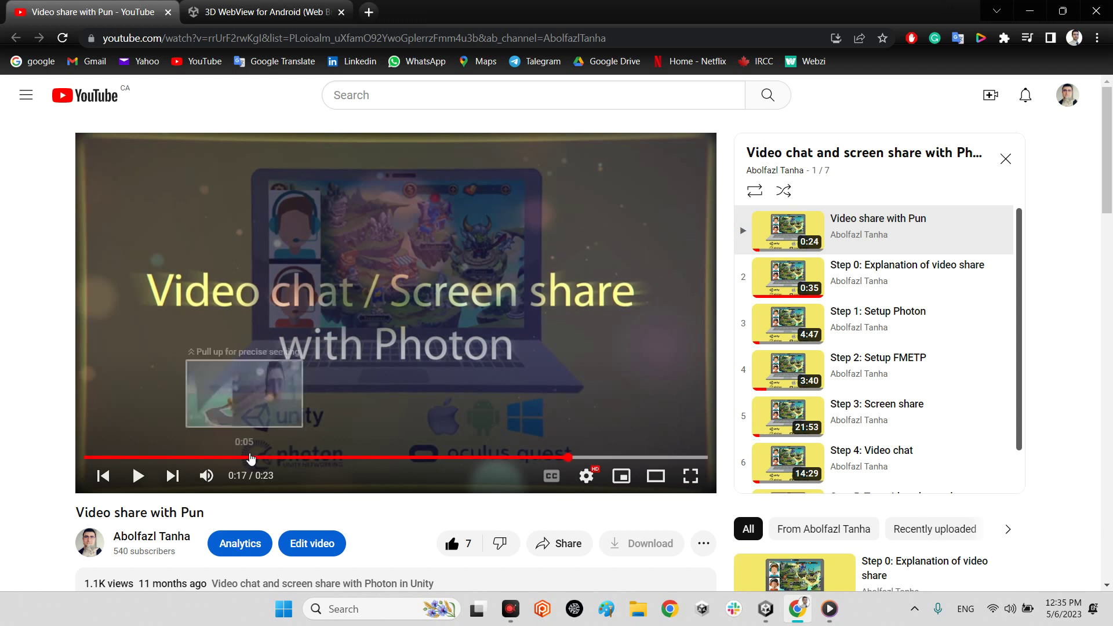
pyautogui.moveTo(241, 456); pyautogui.dragTo(386, 456)
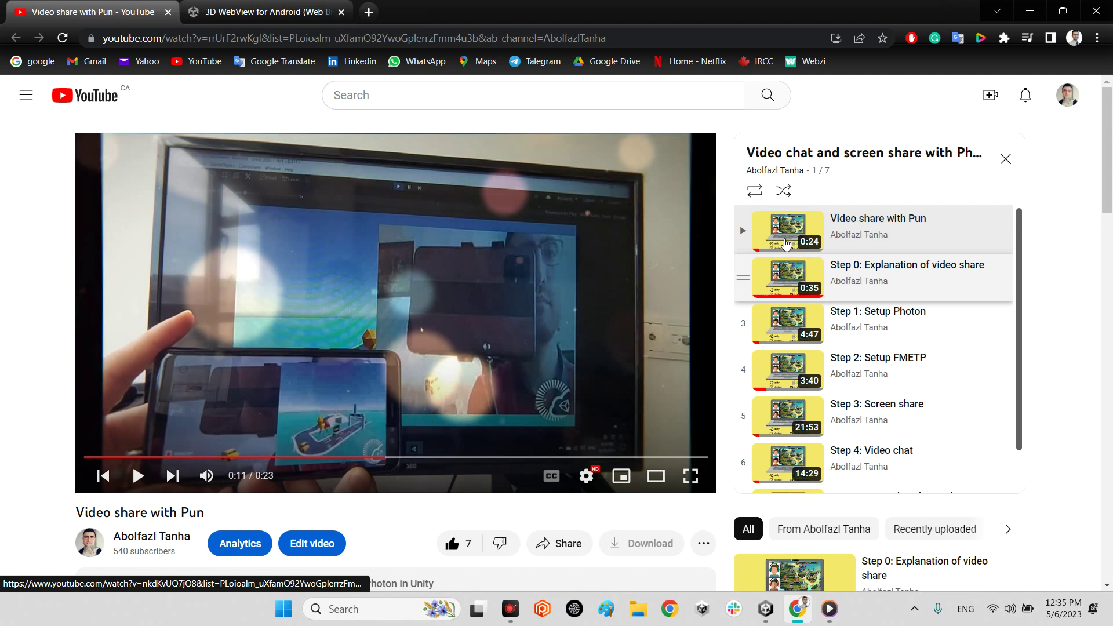
pyautogui.click(257, 8)
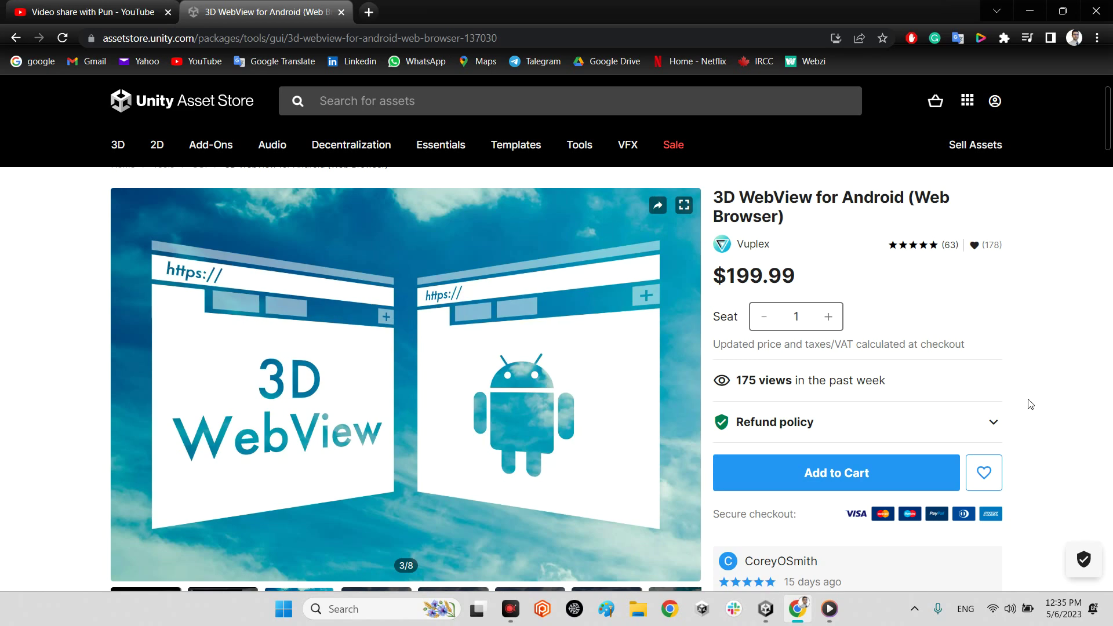
# Step: Scroll through the 3D WebView for Android product listing
pyautogui.scroll(-12, 1030, 404)
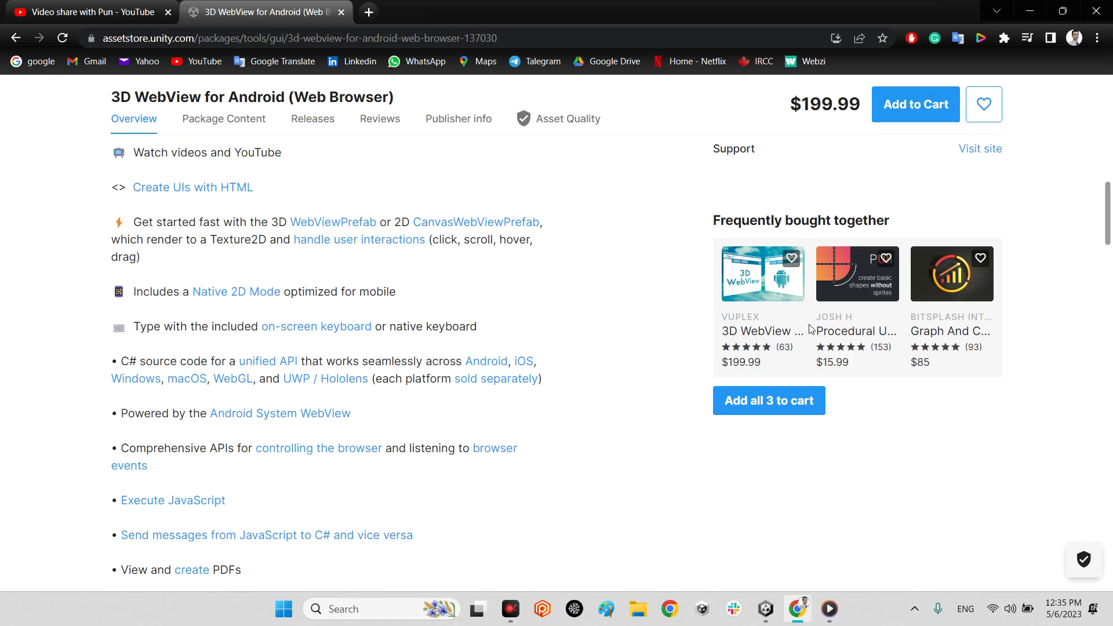
pyautogui.scroll(12, 1101, 388)
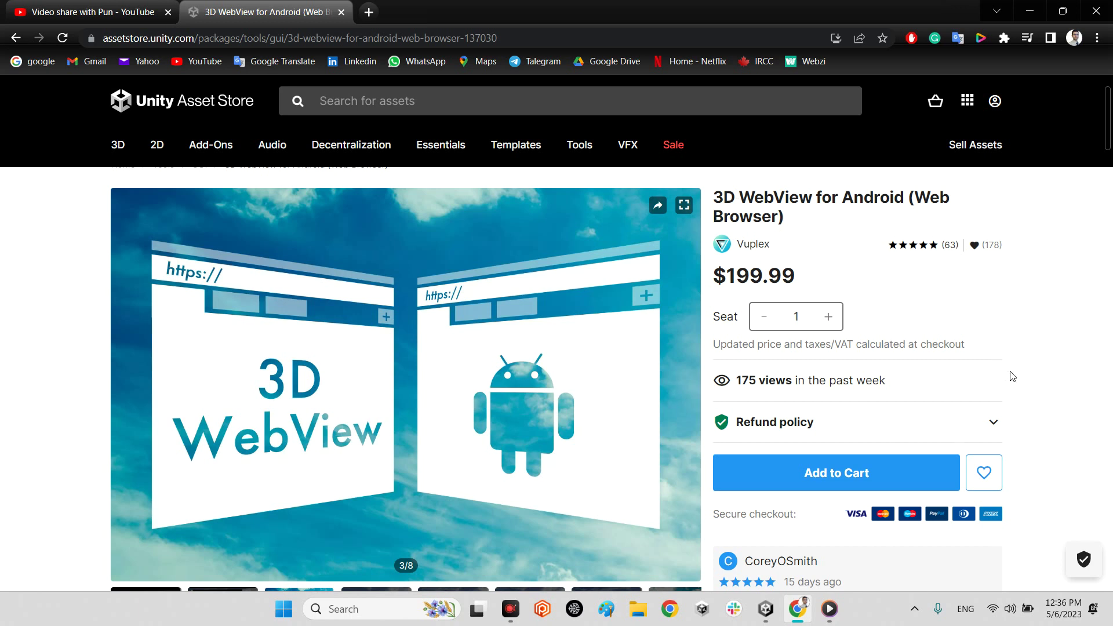
pyautogui.scroll(-1, 1011, 372)
pyautogui.scroll(1, 926, 369)
# Step: Select the full addresses of the YouTube video and the store page
pyautogui.click(101, 11)
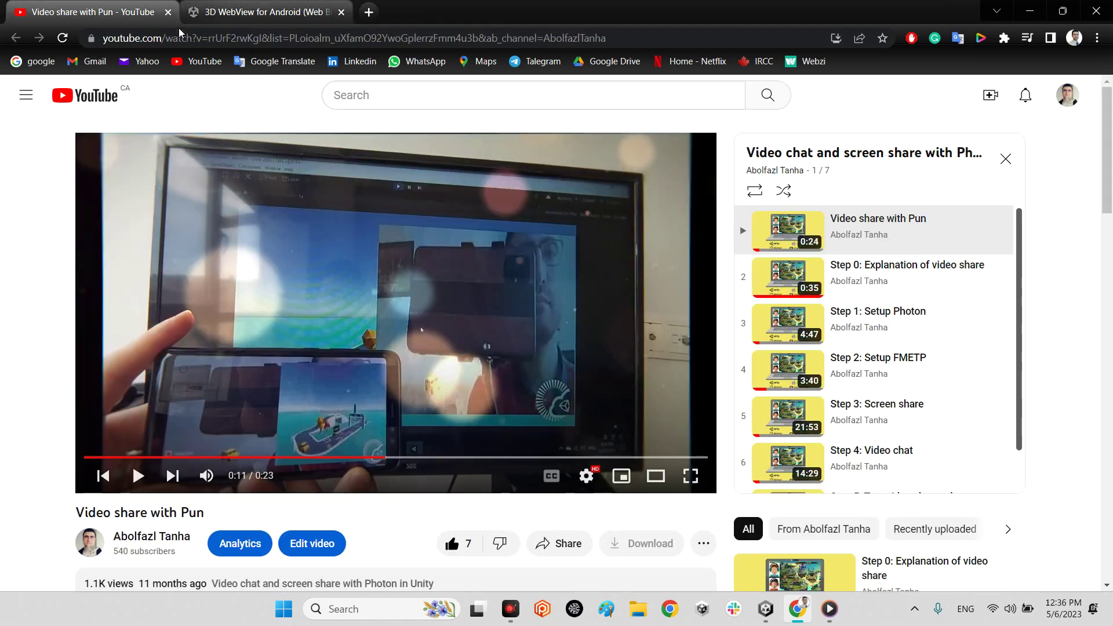
pyautogui.click(270, 38)
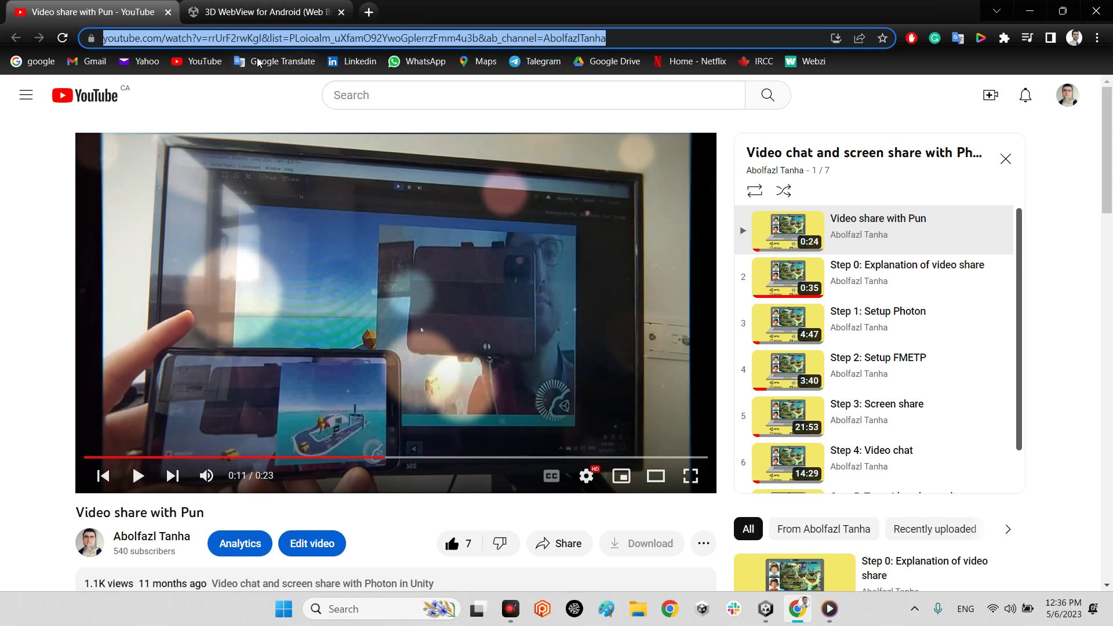
pyautogui.click(264, 10)
pyautogui.click(232, 37)
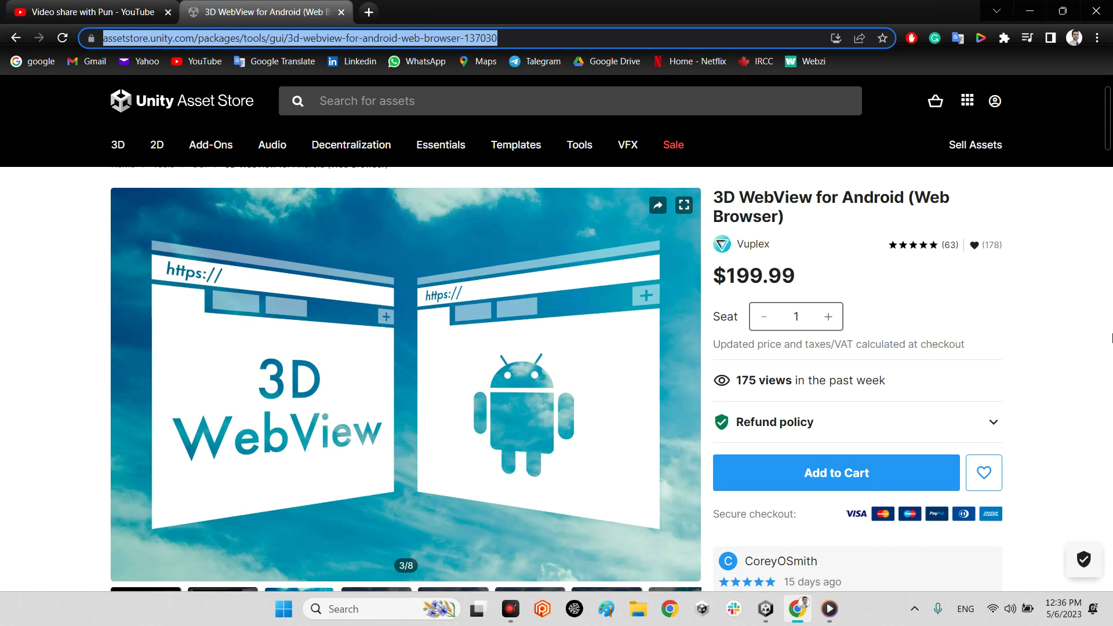
# Step: Switch to the Unity editor, then back to the browser's YouTube video
pyautogui.click(765, 608)
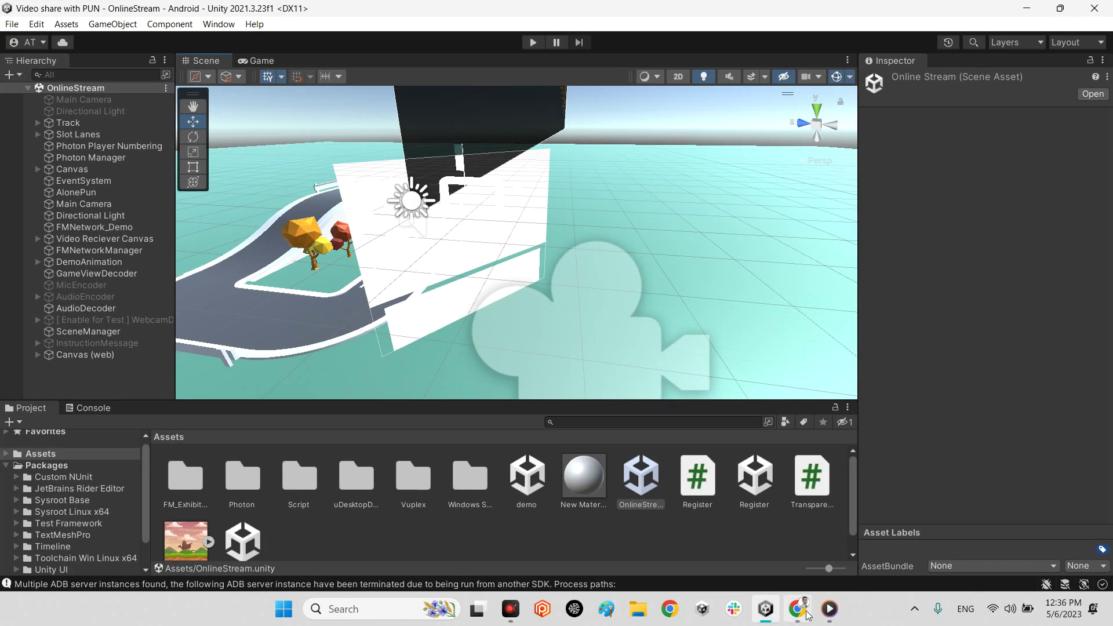
pyautogui.click(796, 609)
pyautogui.hotkey('ctrl', 'Tab')
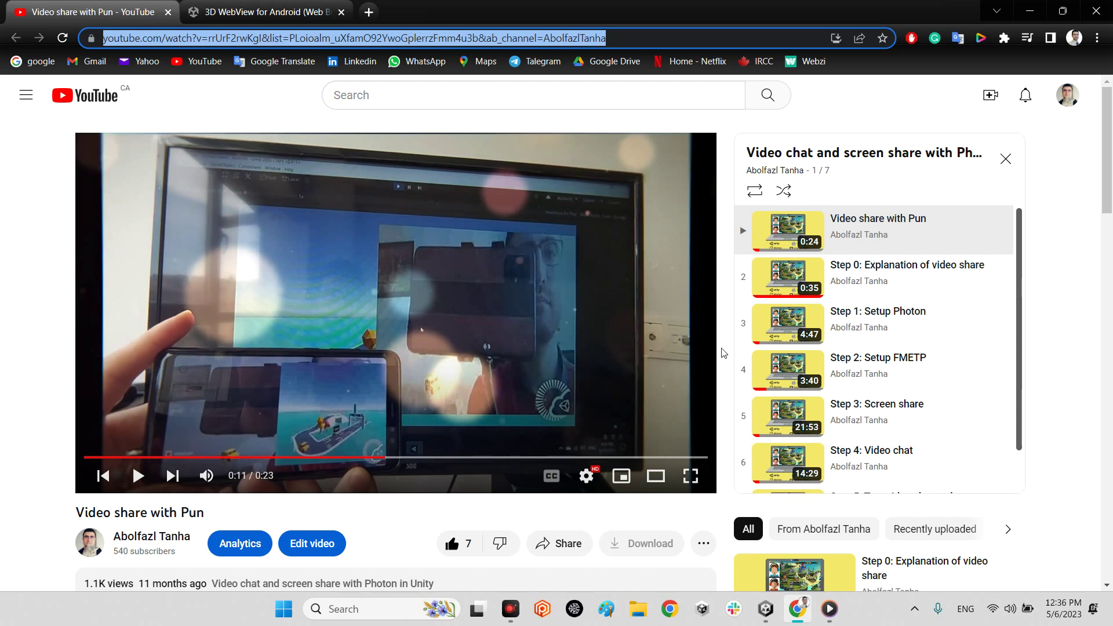
# Step: Open the Vuplex/WebView/Demos/Scenes folder in the Project window
pyautogui.click(1029, 10)
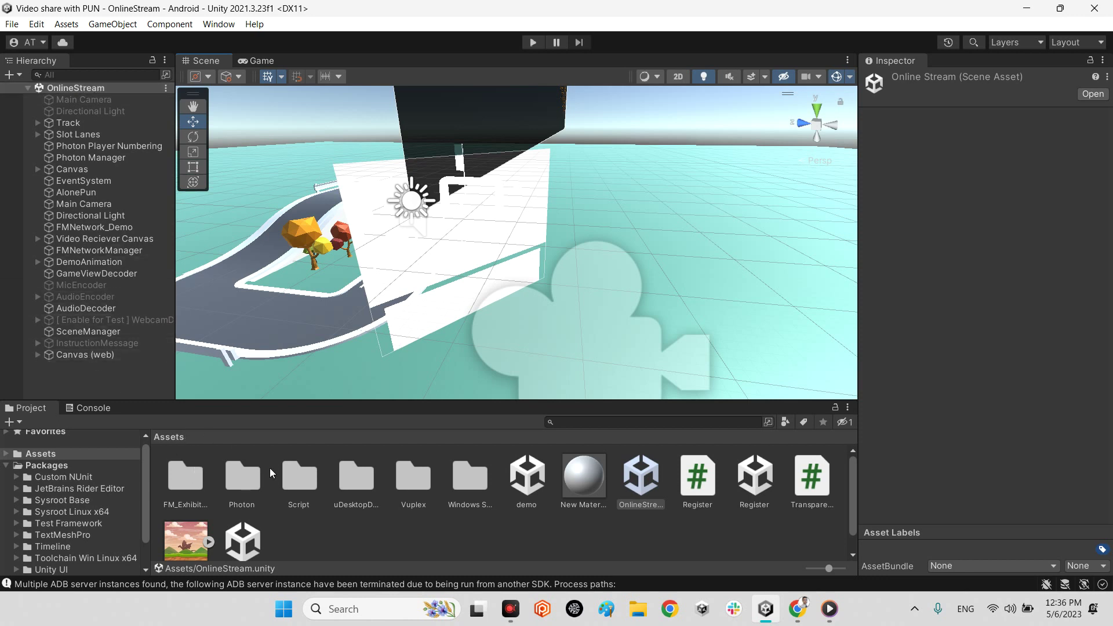
pyautogui.doubleClick(405, 478)
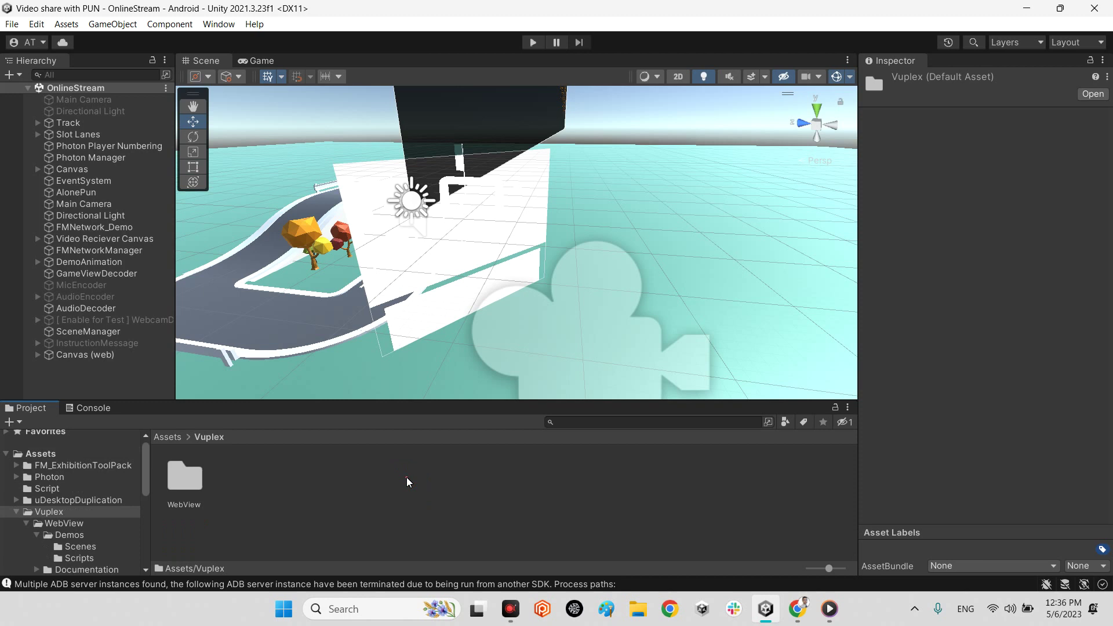
pyautogui.doubleClick(183, 482)
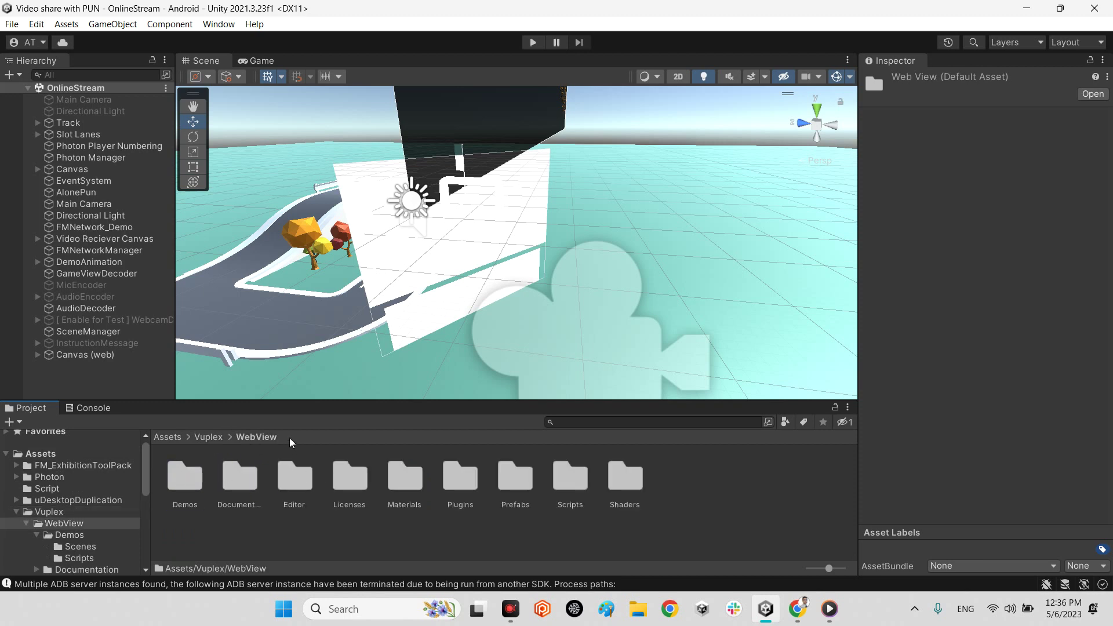
pyautogui.doubleClick(192, 475)
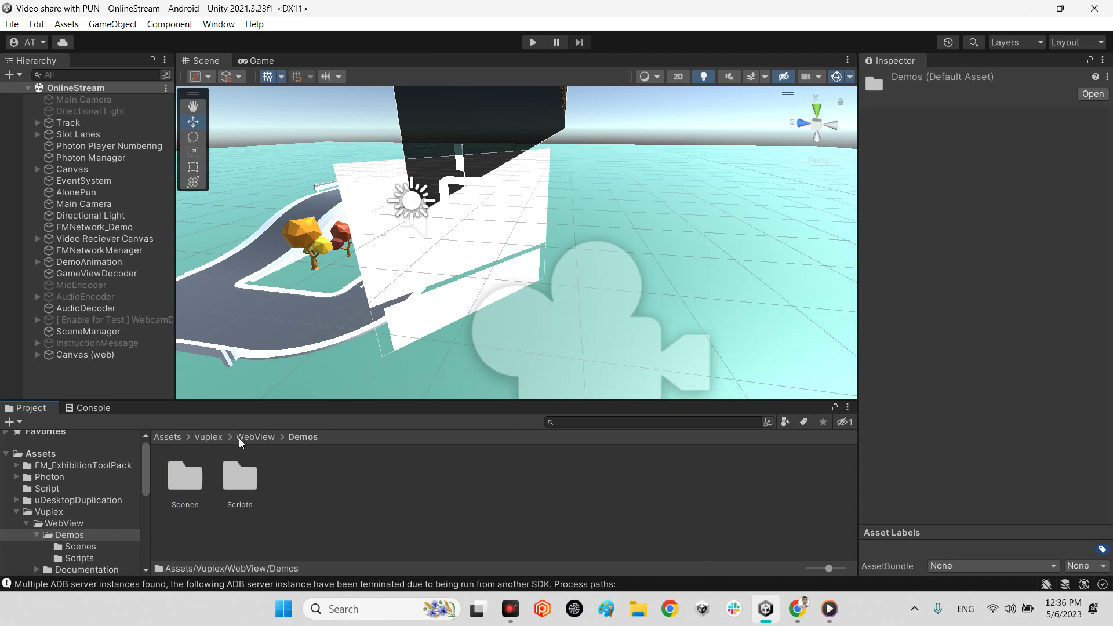
pyautogui.doubleClick(193, 477)
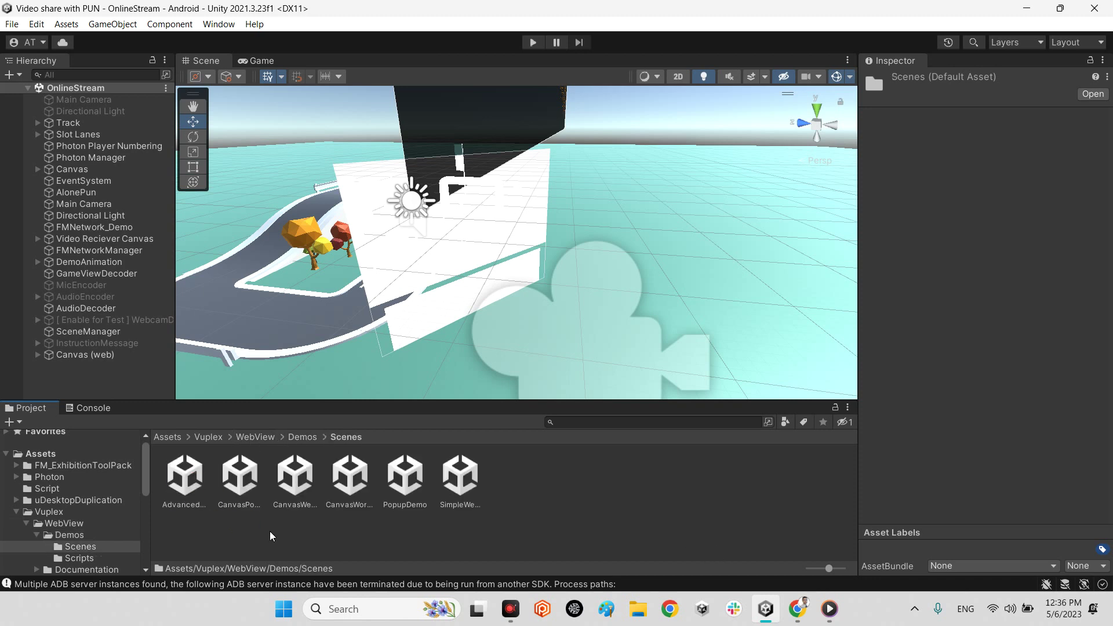
# Step: Look over the six demo scenes and select CanvasWorldSpaceDemo
pyautogui.click(240, 478)
pyautogui.click(303, 480)
pyautogui.click(350, 478)
pyautogui.click(405, 479)
pyautogui.click(460, 479)
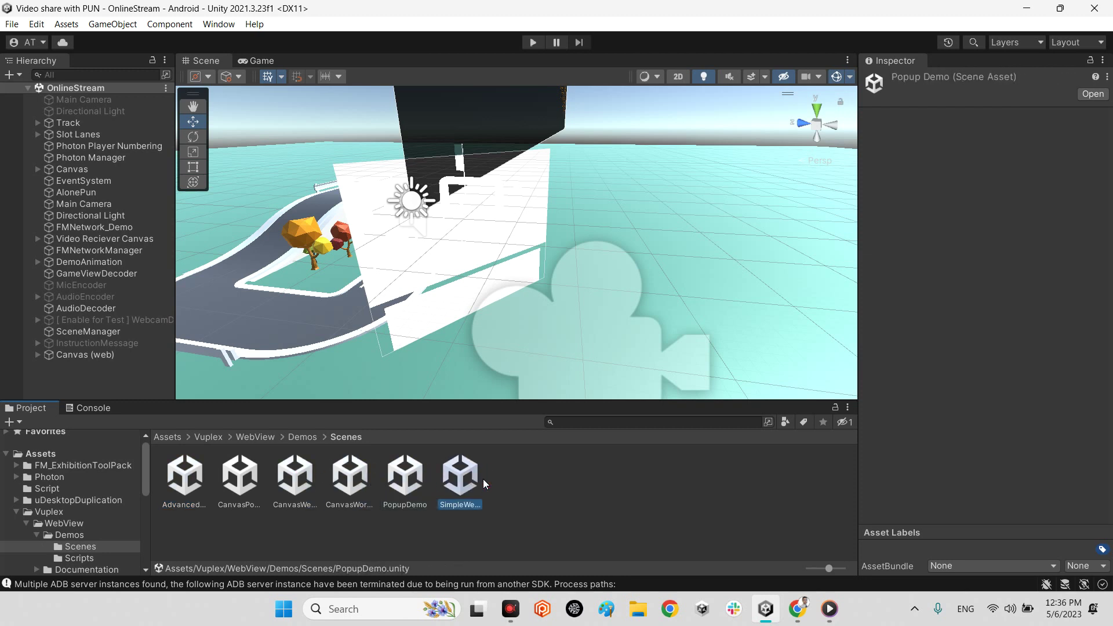
pyautogui.click(358, 492)
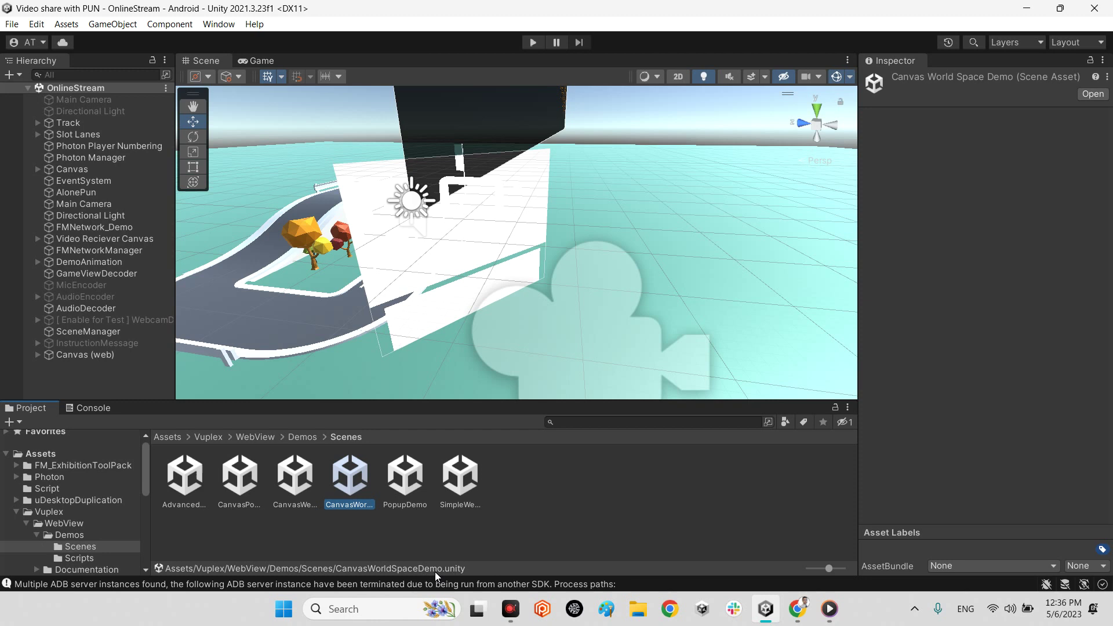
# Step: Open the CanvasWorldSpaceDemo scene and orbit the view to face its Canvas
pyautogui.doubleClick(343, 489)
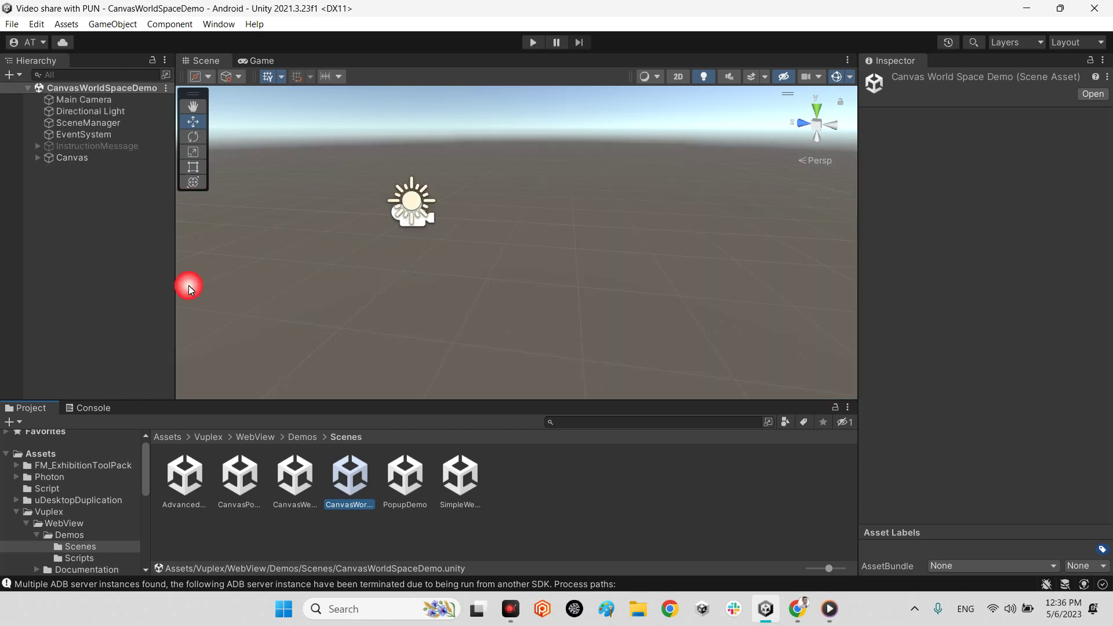
pyautogui.doubleClick(66, 158)
pyautogui.keyDown('alt'); pyautogui.moveTo(688, 242); pyautogui.dragTo(372, 169); pyautogui.keyUp('alt')
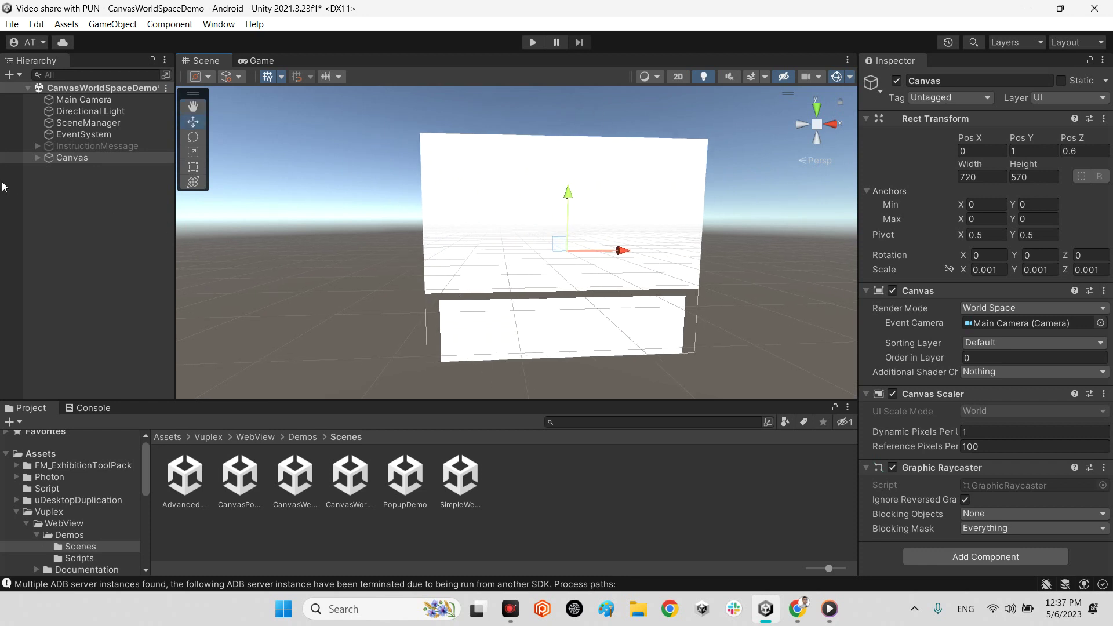
# Step: Select Canvas, InstructionMessage and SceneManager, then open the OnlineStream scene from Assets
pyautogui.click(69, 157)
pyautogui.keyDown('ctrl'); pyautogui.click(100, 149); pyautogui.keyUp('ctrl')
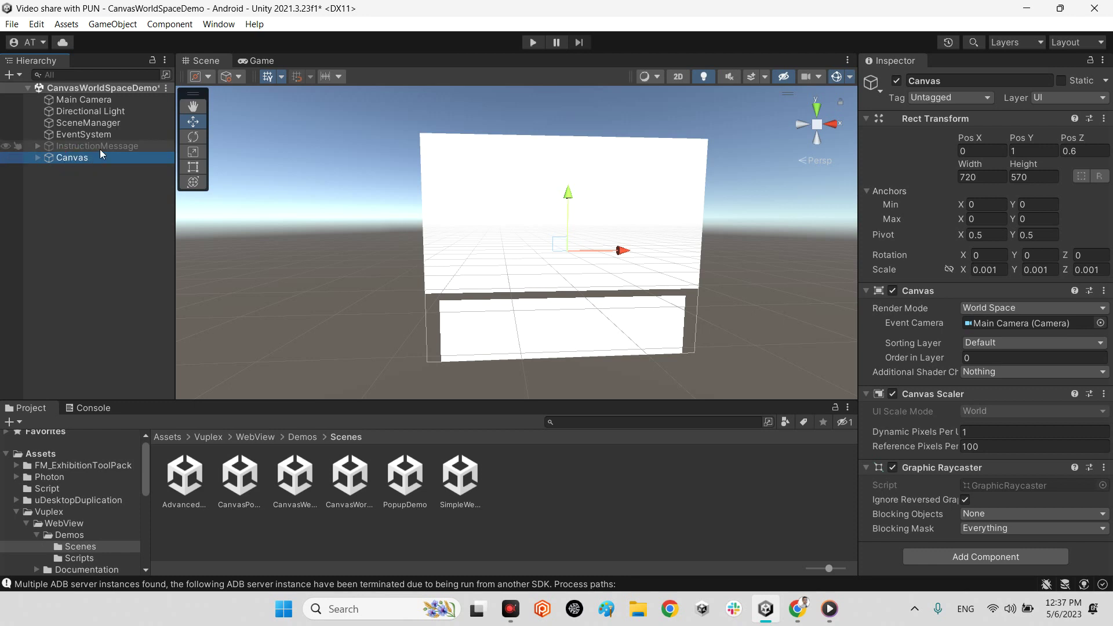
pyautogui.keyDown('ctrl'); pyautogui.click(81, 126); pyautogui.keyUp('ctrl')
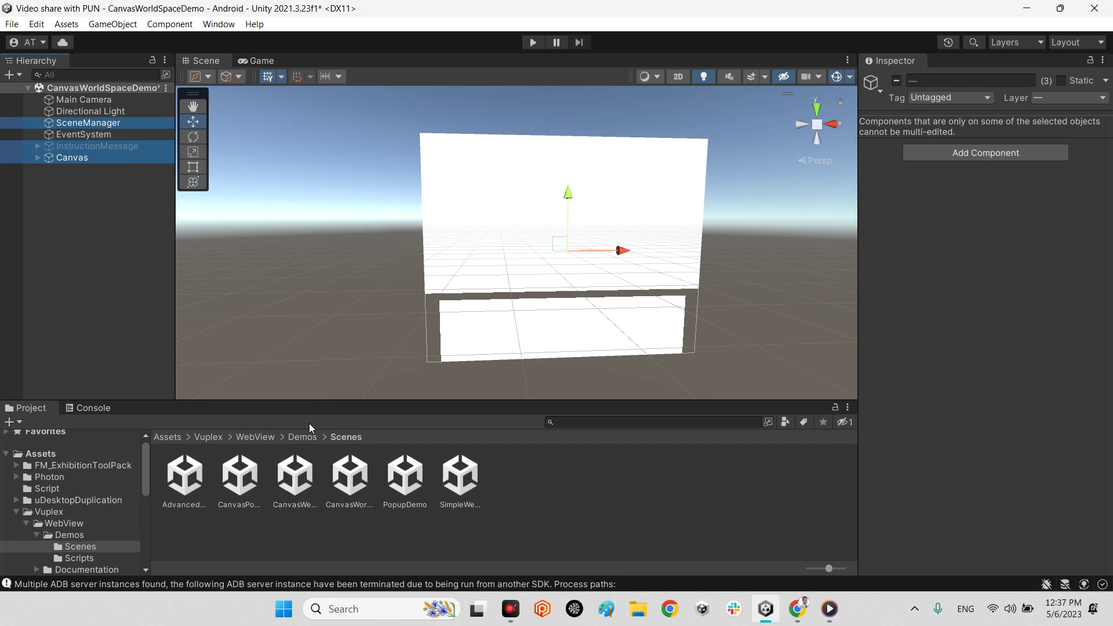
pyautogui.click(167, 437)
pyautogui.doubleClick(641, 481)
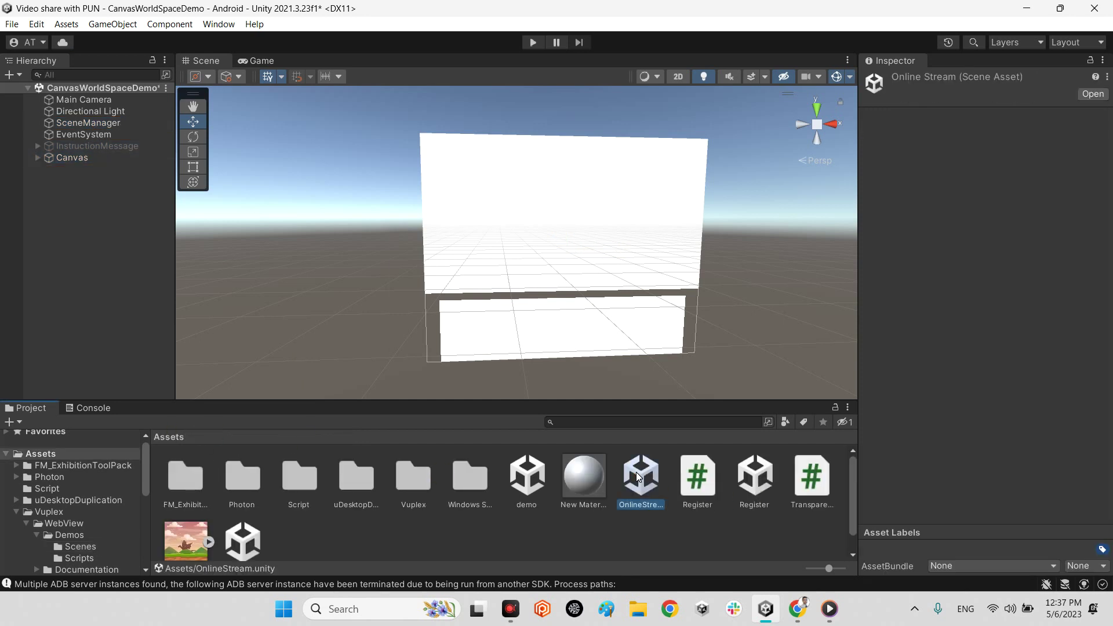
# Step: Discard the demo scene changes and inspect the InstructionMessage and SceneManager objects
pyautogui.click(626, 331)
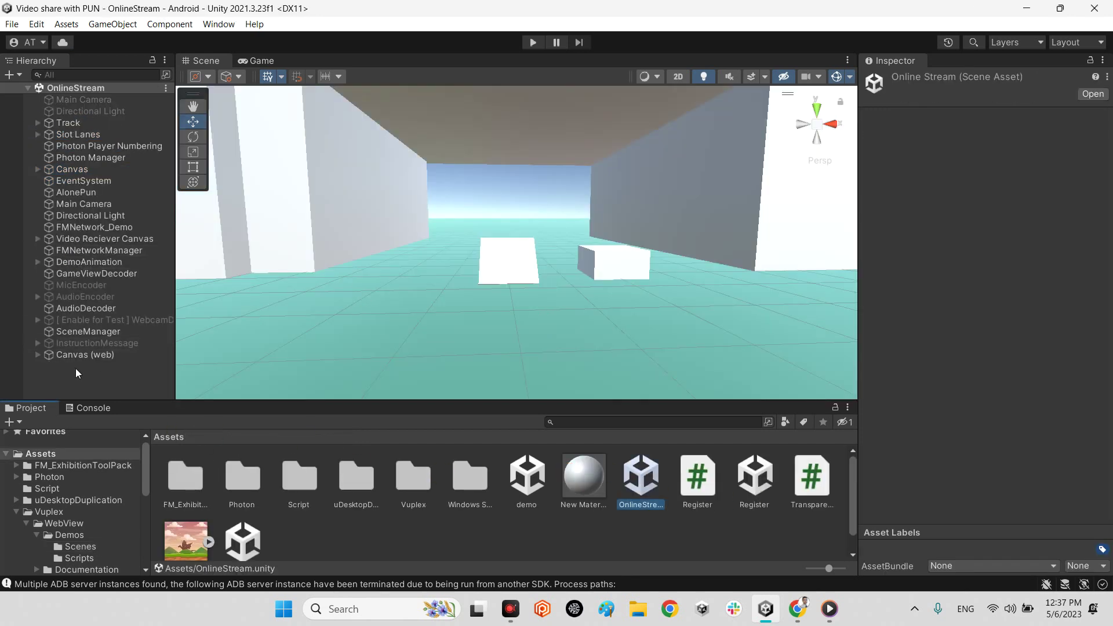
pyautogui.click(81, 355)
pyautogui.click(81, 345)
pyautogui.click(85, 330)
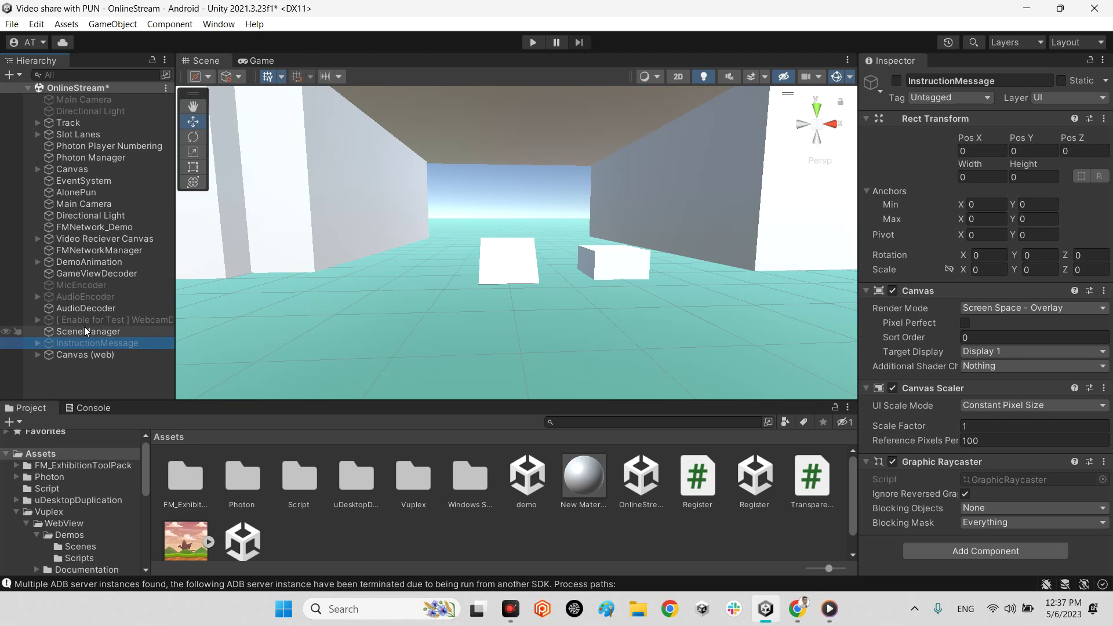
# Step: Inspect Canvas (web) and its CanvasWebViewPrefab's Initial URL setting
pyautogui.click(80, 358)
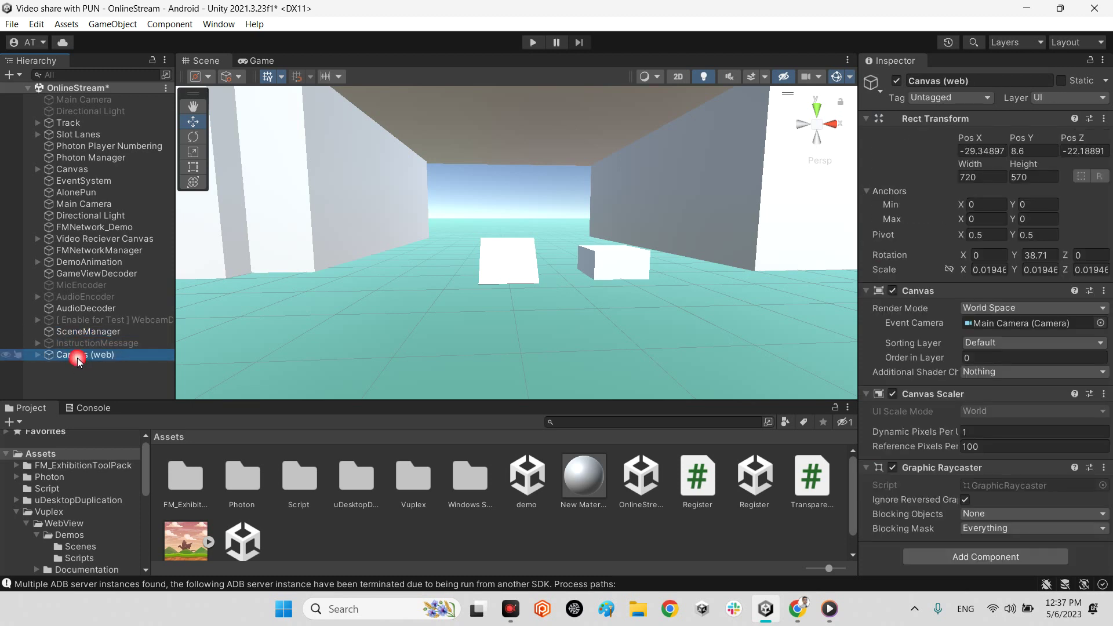
pyautogui.click(38, 356)
pyautogui.click(90, 368)
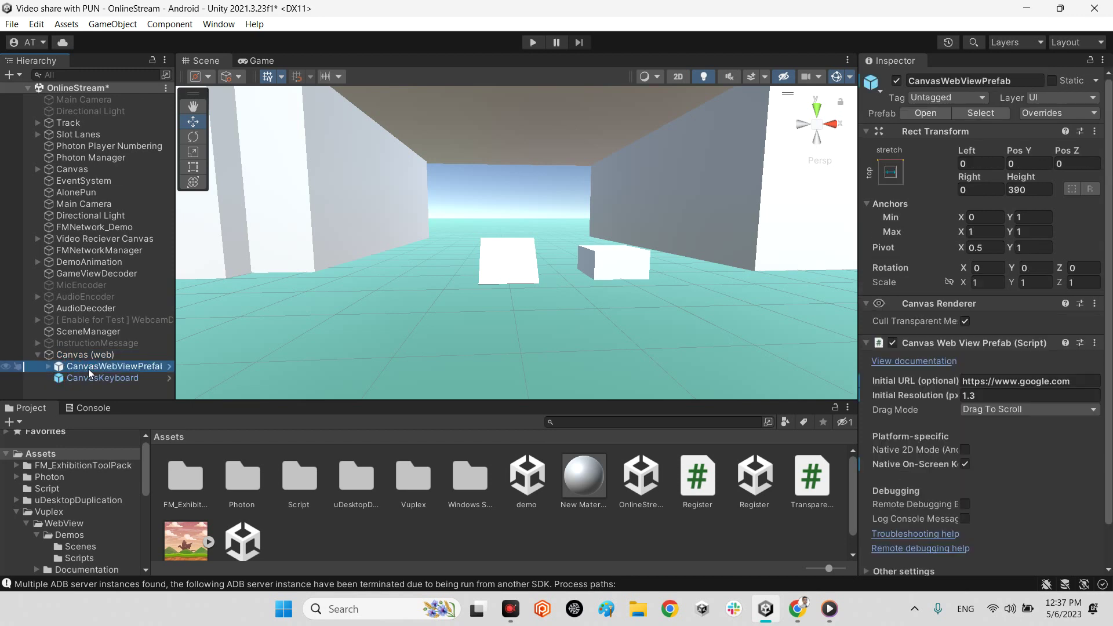
pyautogui.click(1015, 381)
pyautogui.scroll(-2, 1033, 379)
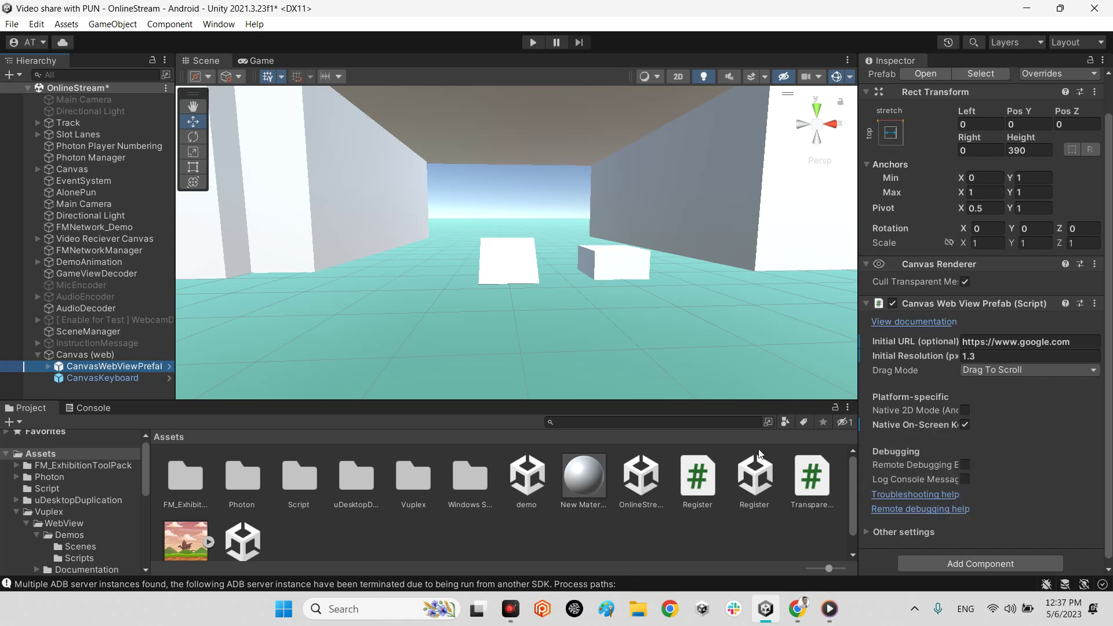
# Step: Clear the Console messages and return to the Project panel
pyautogui.click(91, 407)
pyautogui.click(14, 423)
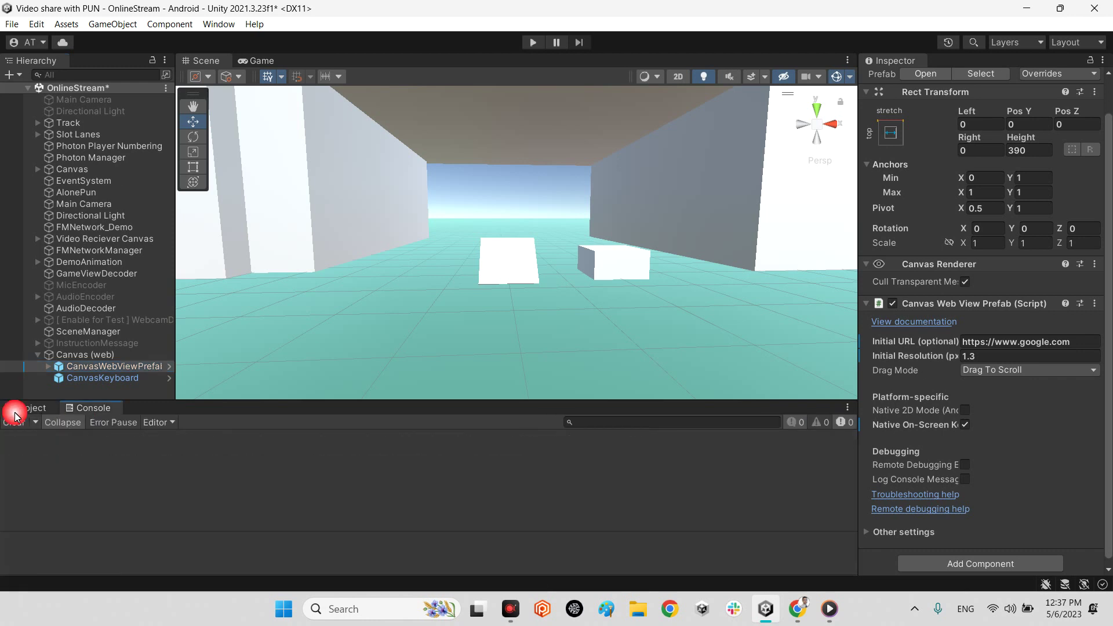
pyautogui.click(18, 408)
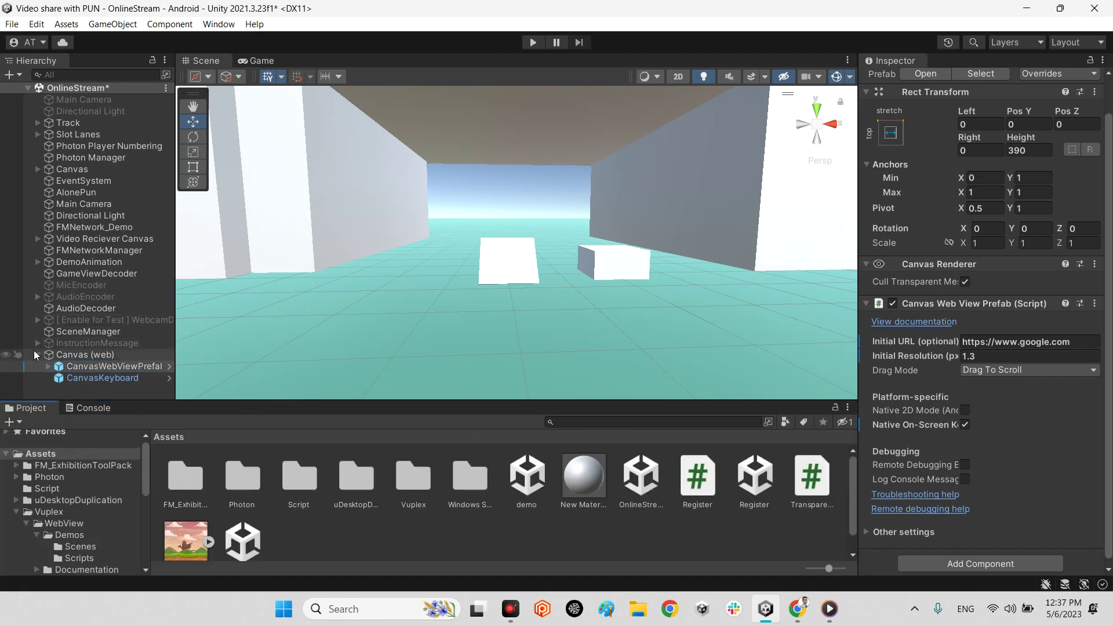
# Step: Collapse Canvas (web) and select the web canvas in the Scene view
pyautogui.click(37, 354)
pyautogui.moveTo(406, 260); pyautogui.dragTo(462, 285, button='right')
pyautogui.click(551, 346)
# Step: Preview the Slot Car Demo in the Game tab, save the scene, and select AlonePun
pyautogui.click(261, 61)
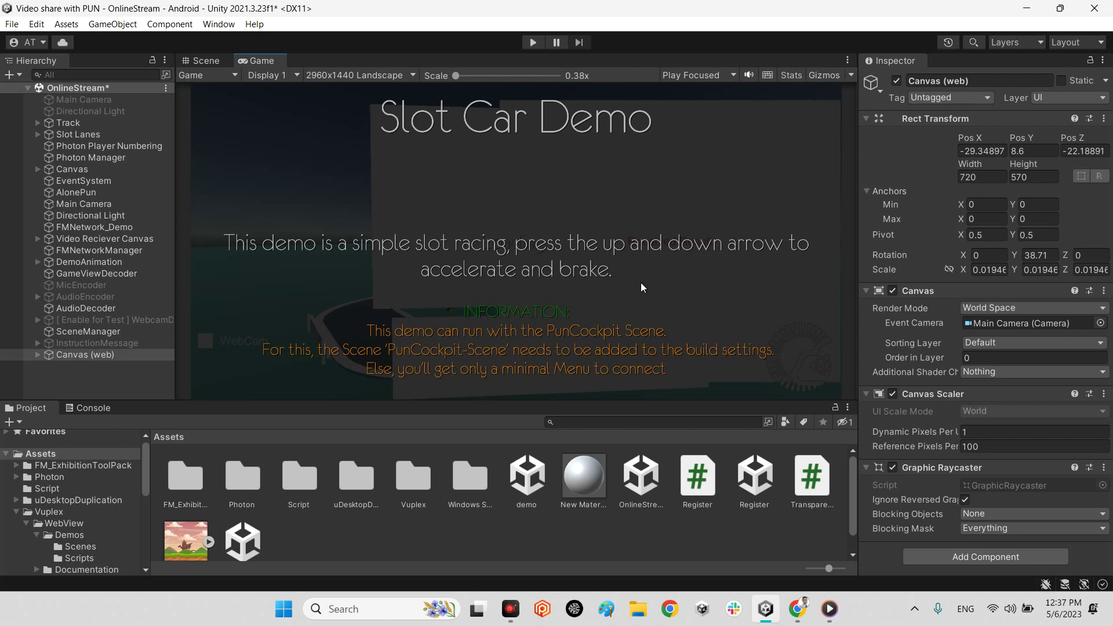
pyautogui.click(87, 380)
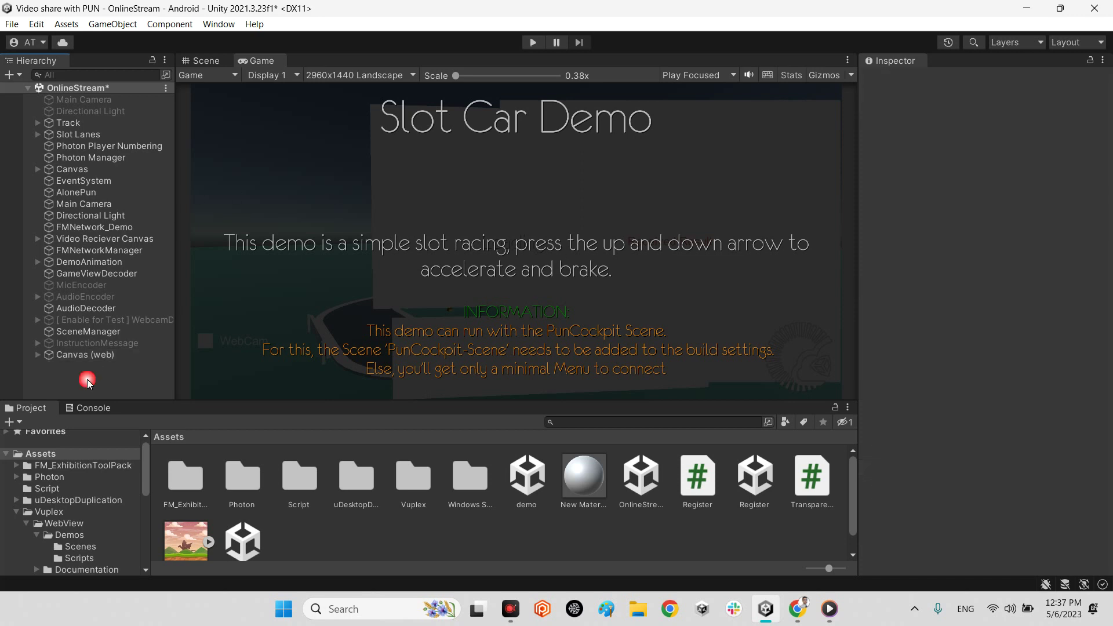
pyautogui.click(209, 58)
pyautogui.hotkey('ctrl', 's')
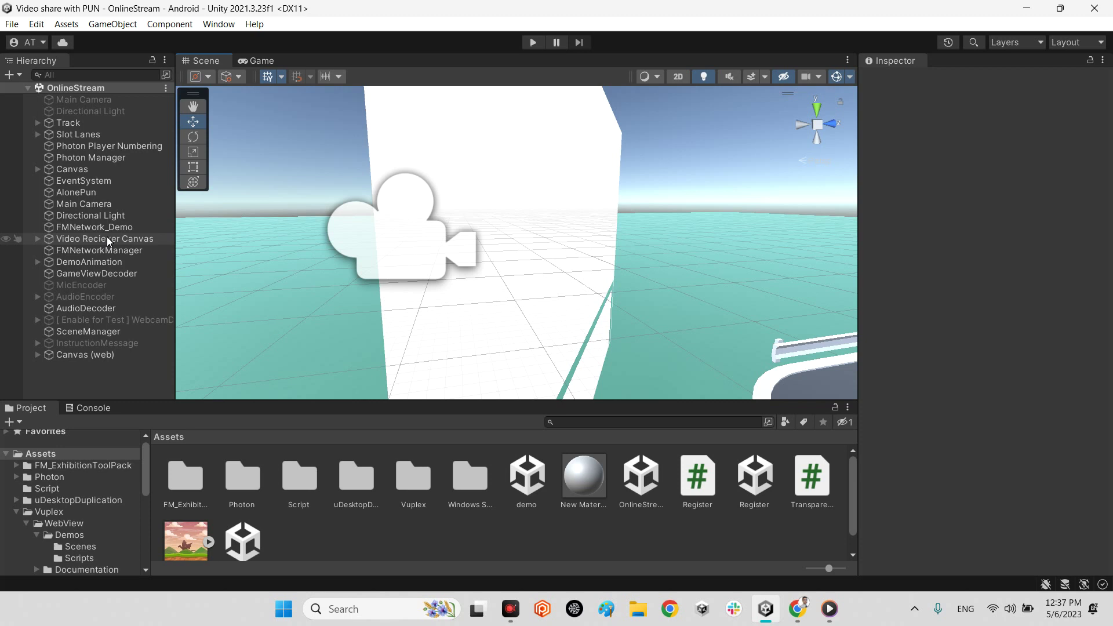
pyautogui.click(76, 192)
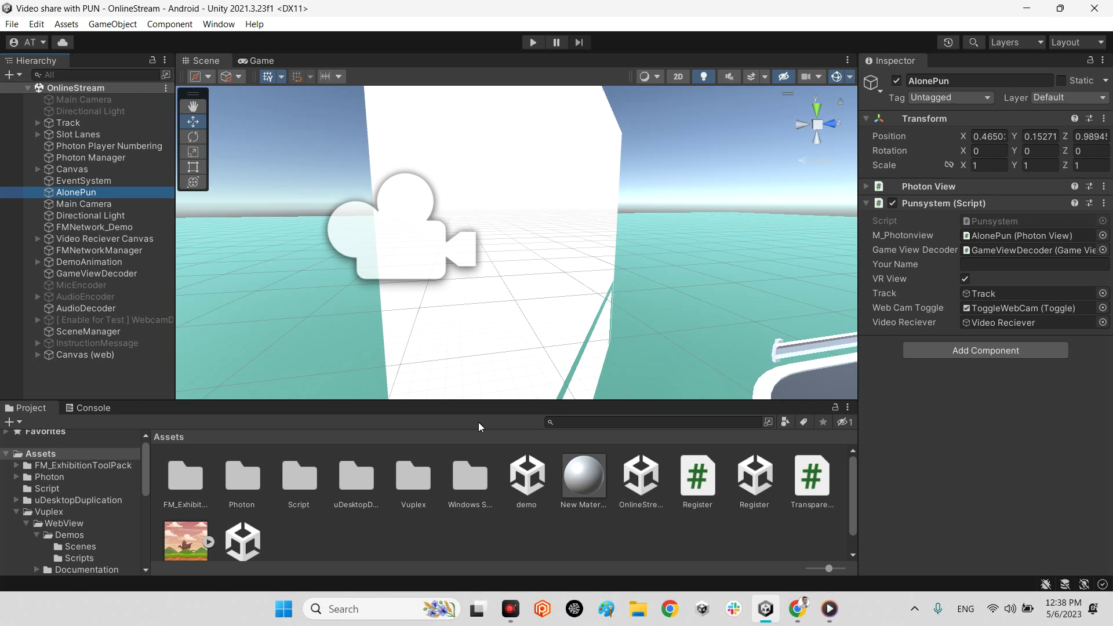
# Step: Uncheck VR View in AlonePun's Punsystem (Script) component
pyautogui.click(965, 279)
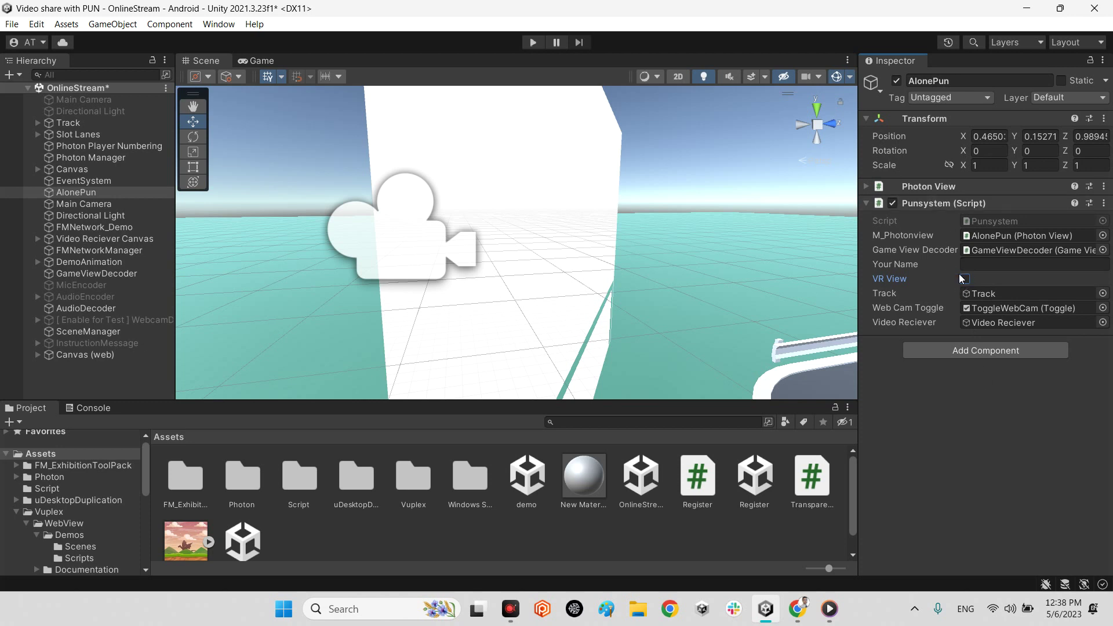
# Step: Select Main Camera and keep its Game View Encoder capture mode on Main Cam
pyautogui.click(81, 207)
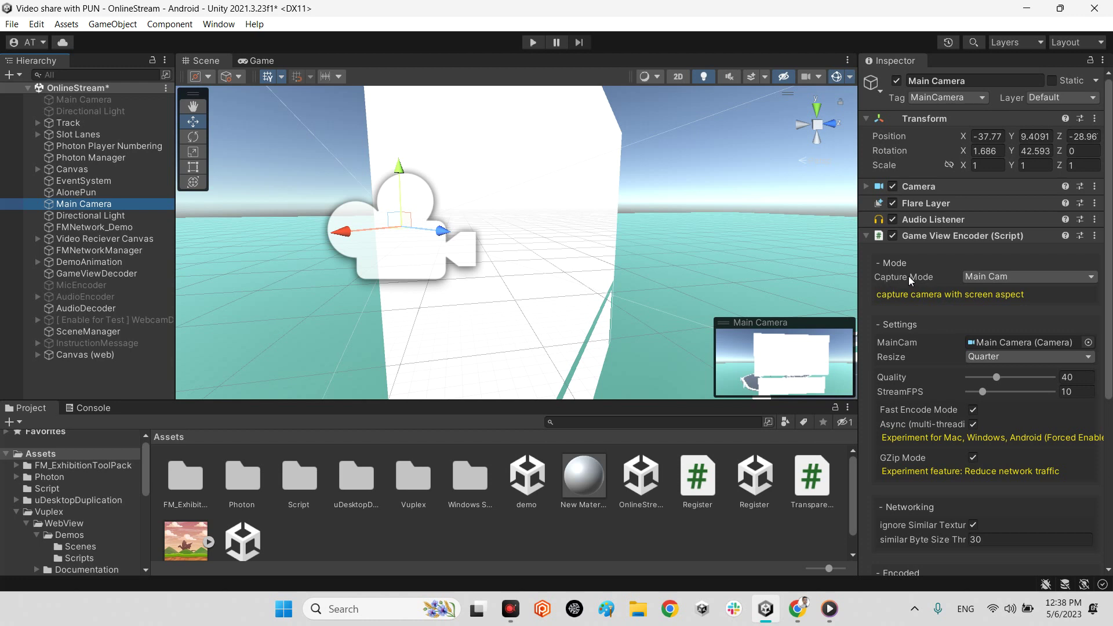
pyautogui.click(1044, 281)
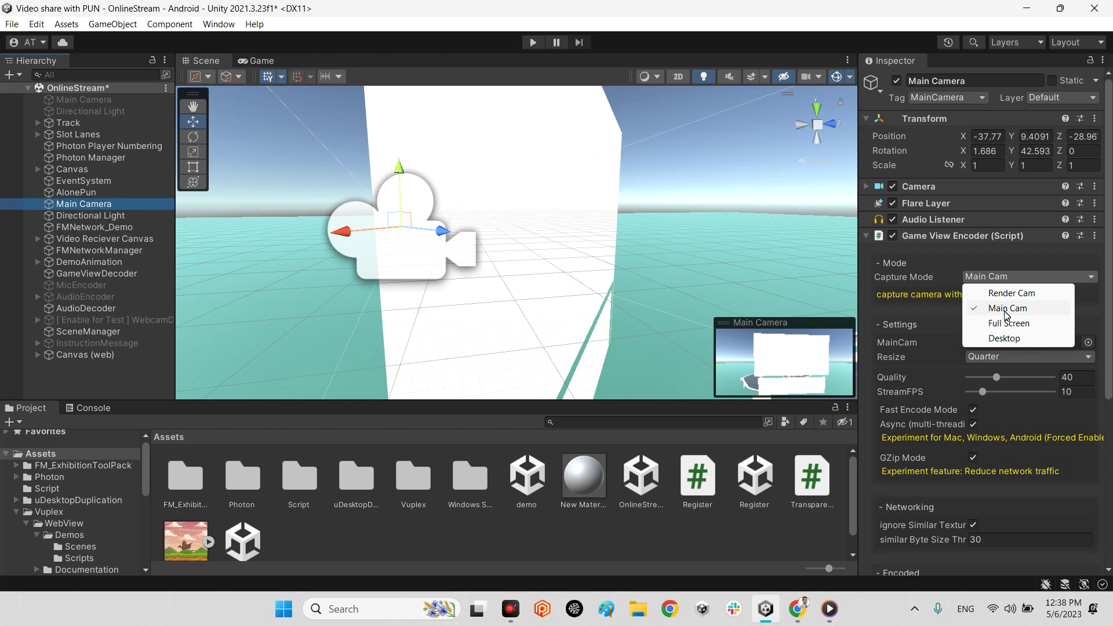
pyautogui.click(910, 299)
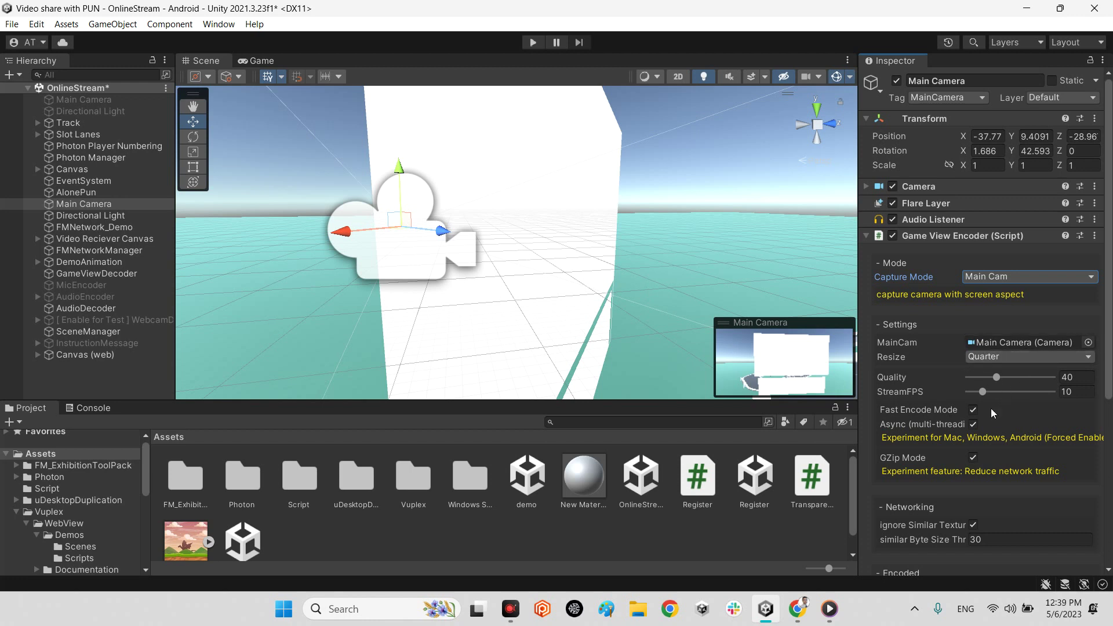
pyautogui.scroll(-5, 993, 405)
pyautogui.scroll(3, 998, 399)
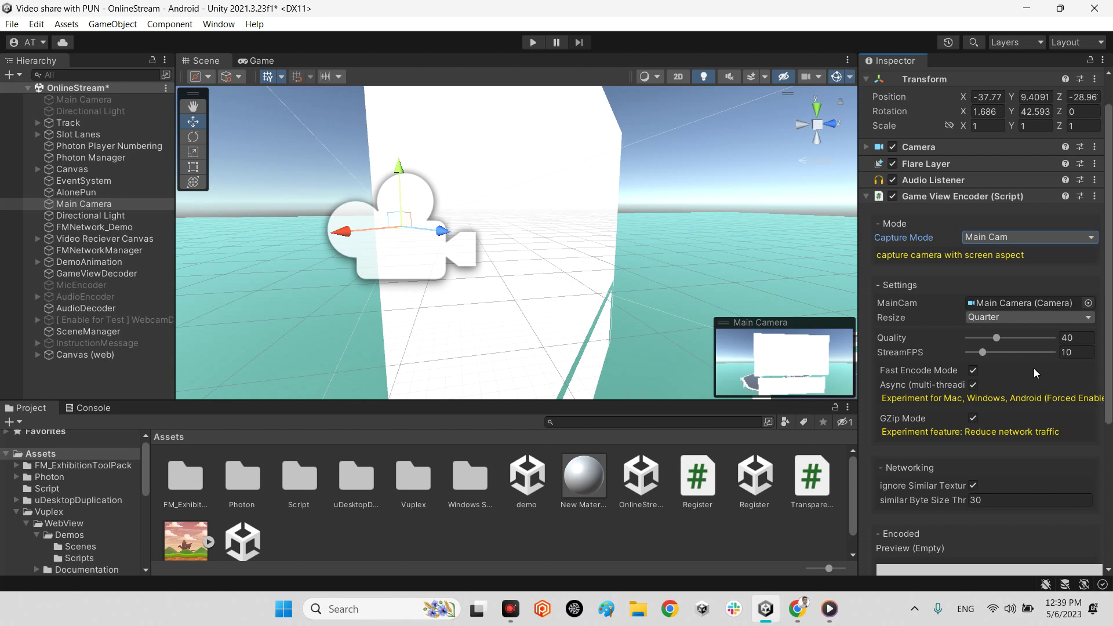
pyautogui.click(999, 318)
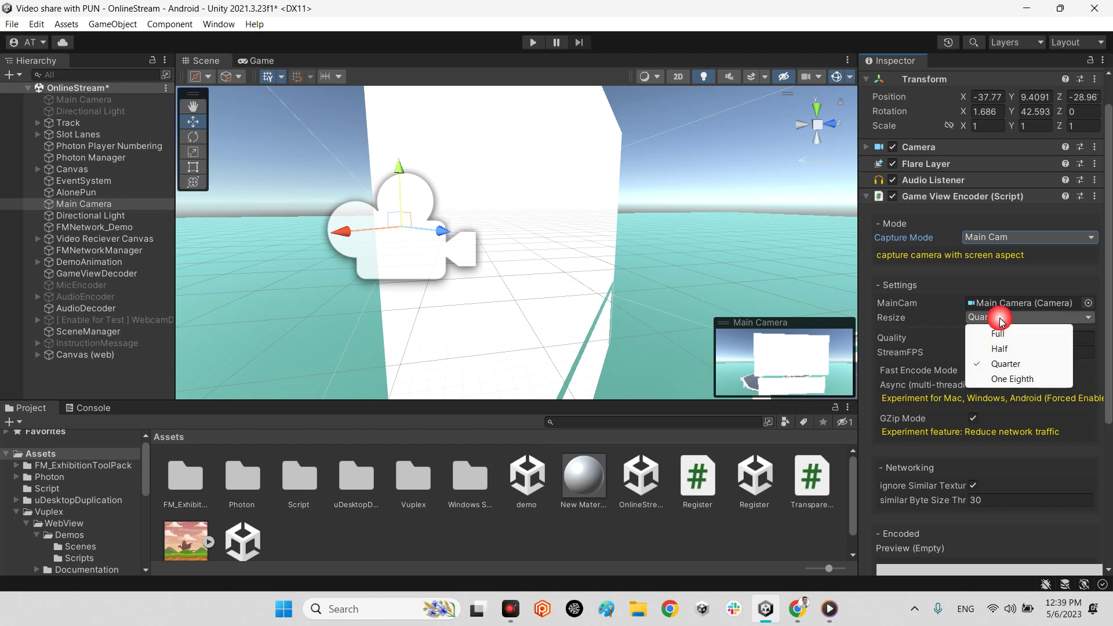
pyautogui.click(934, 282)
pyautogui.click(968, 321)
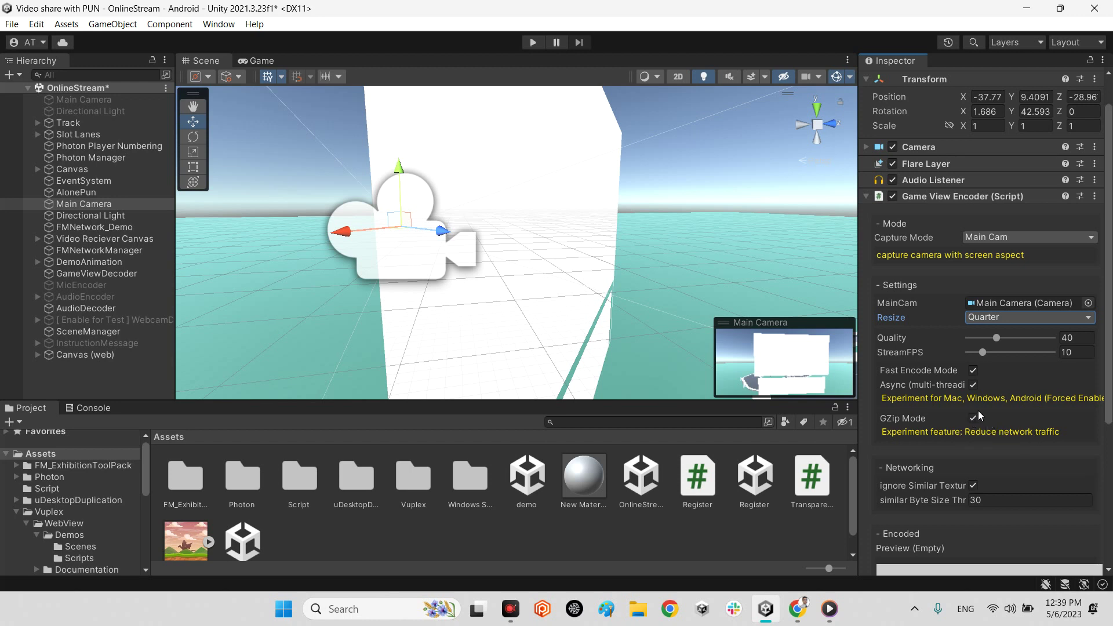
# Step: Widen the Inspector and select the Similar Byte Size Threshold value of 30
pyautogui.scroll(-3, 1017, 418)
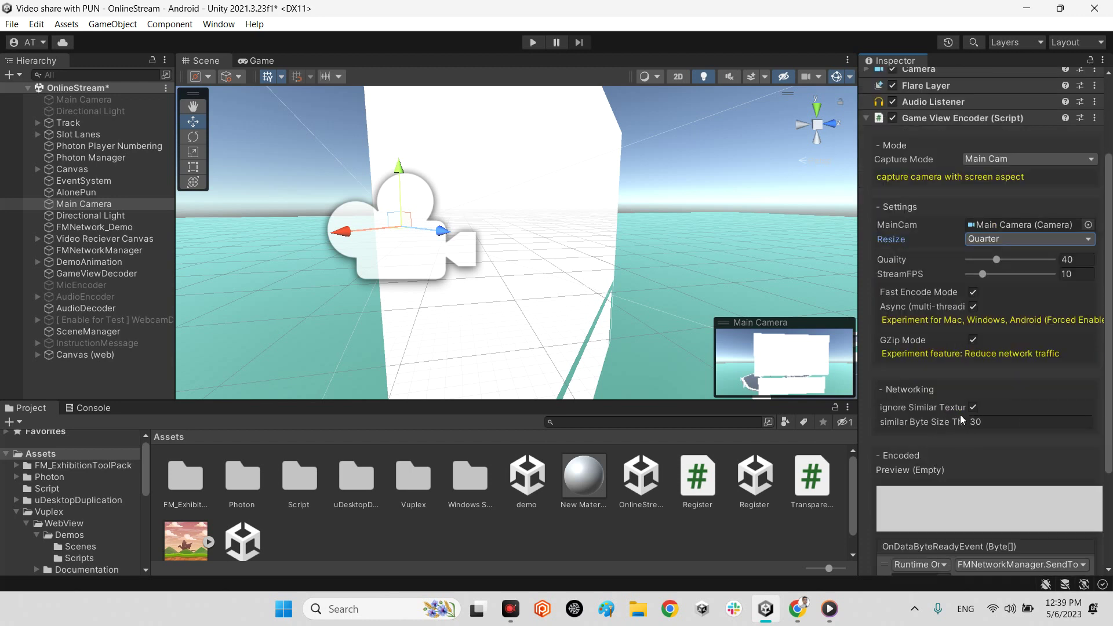
pyautogui.moveTo(865, 406); pyautogui.dragTo(792, 406)
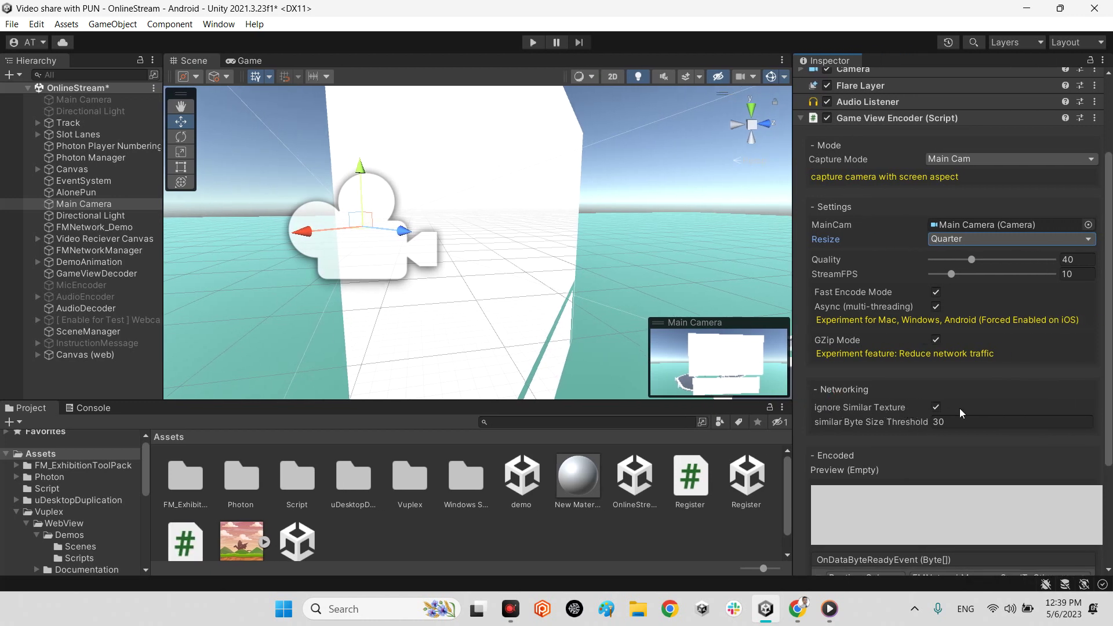
pyautogui.click(938, 422)
pyautogui.click(955, 423)
pyautogui.click(926, 429)
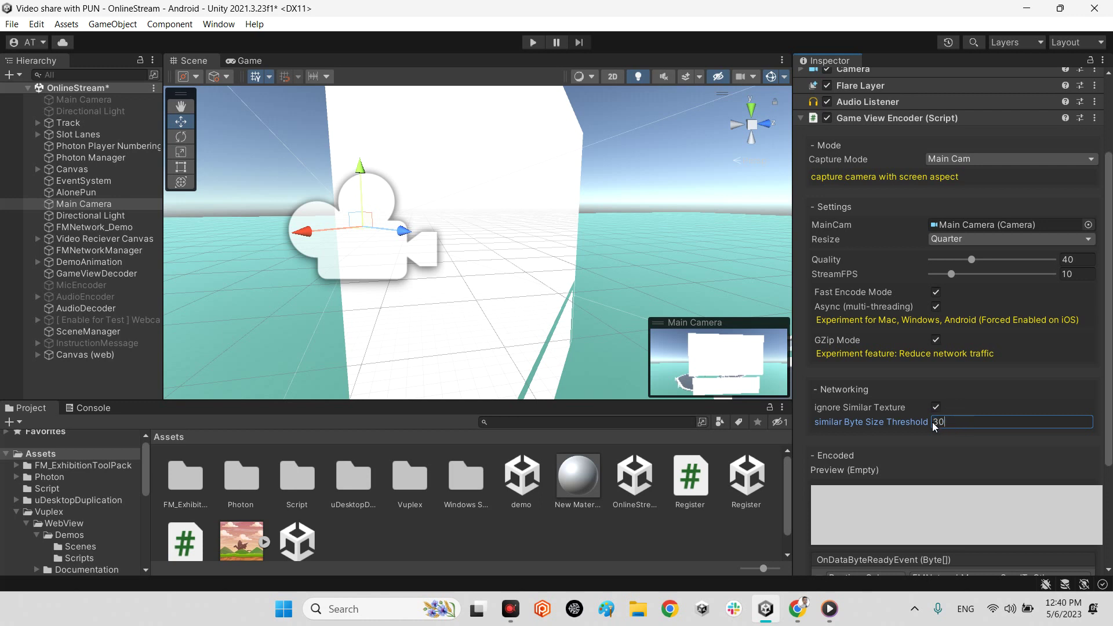
pyautogui.click(927, 423)
pyautogui.click(940, 428)
# Step: Retype the threshold back to 30 and save the OnlineStream scene
pyautogui.press('BackSpace')
pyautogui.write('2')
pyautogui.press('BackSpace')
pyautogui.write('3')
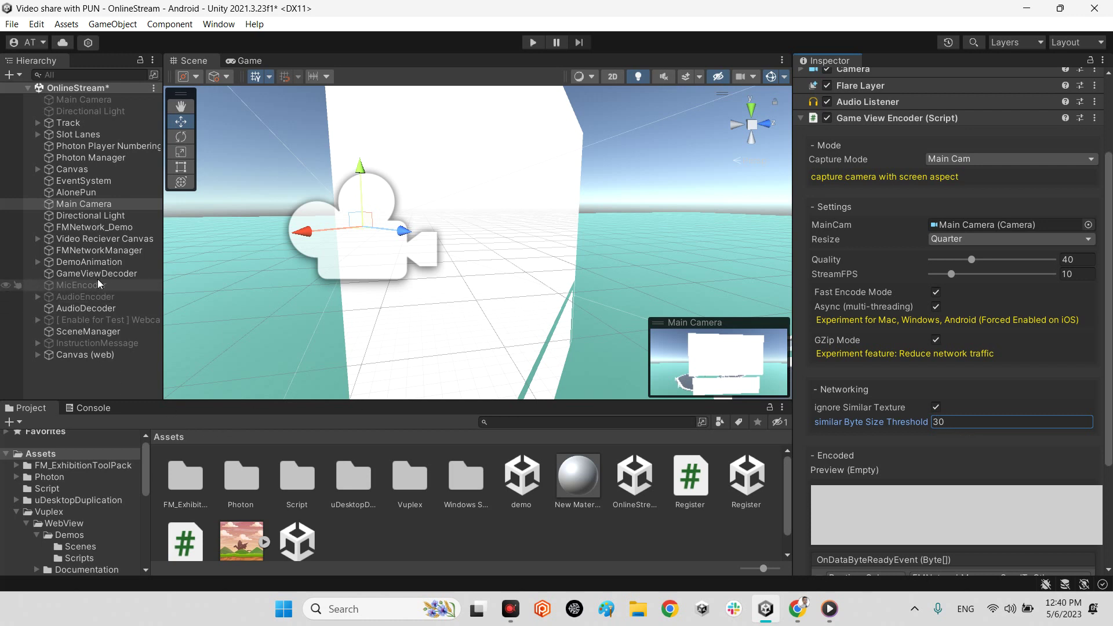
pyautogui.hotkey('ctrl', 's')
# Step: Select Main Camera and slide it along its X axis to frame the white web canvas
pyautogui.scroll(-5, 1021, 422)
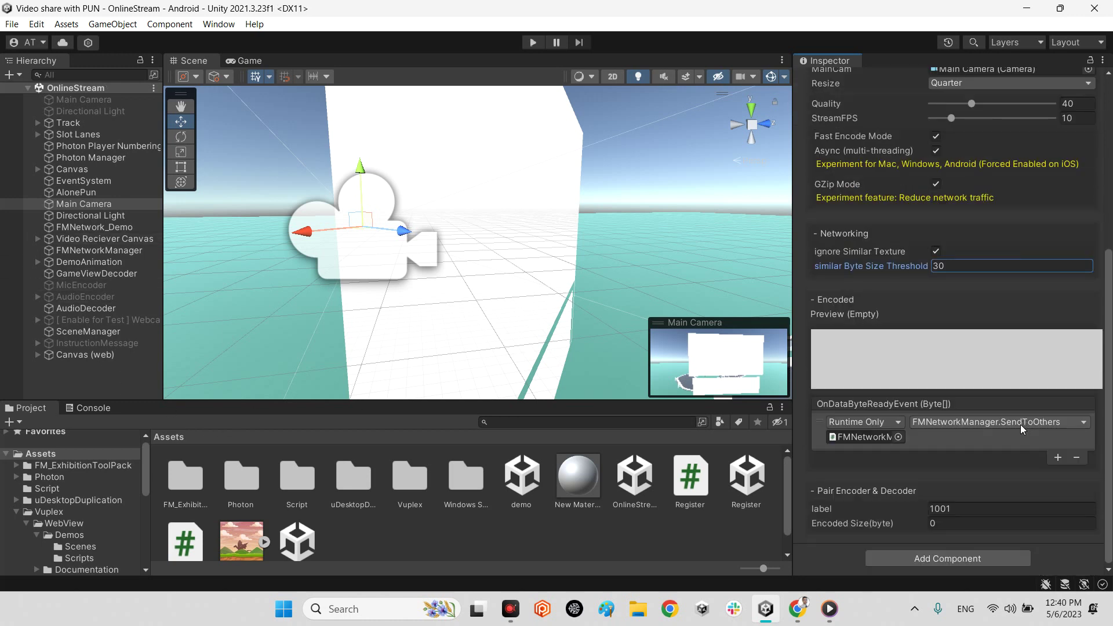
pyautogui.scroll(5, 1008, 441)
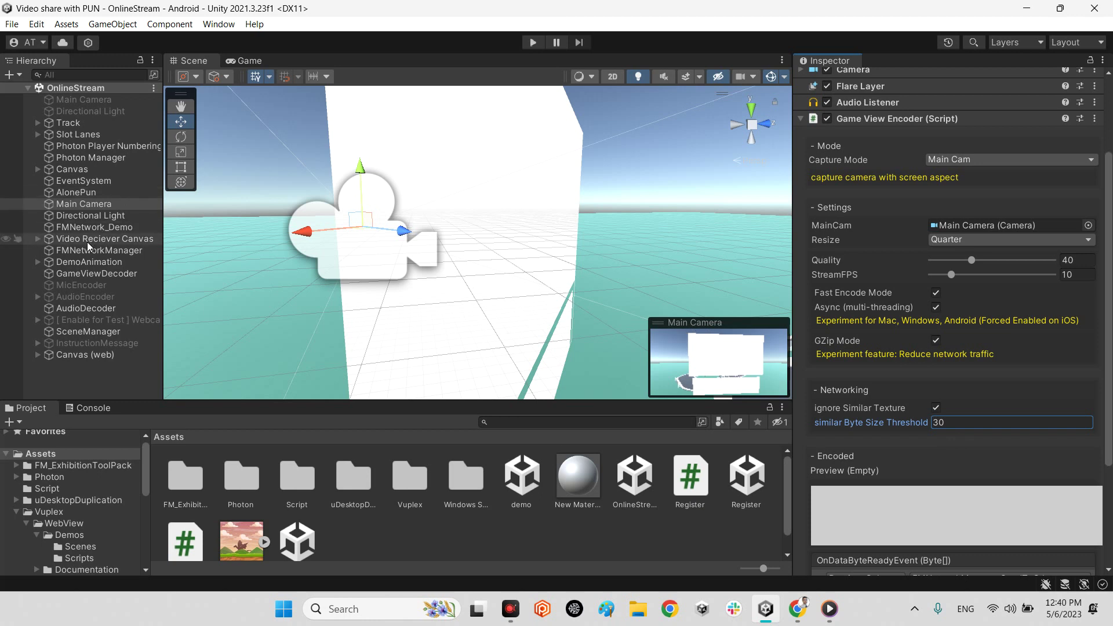
pyautogui.scroll(3, 971, 320)
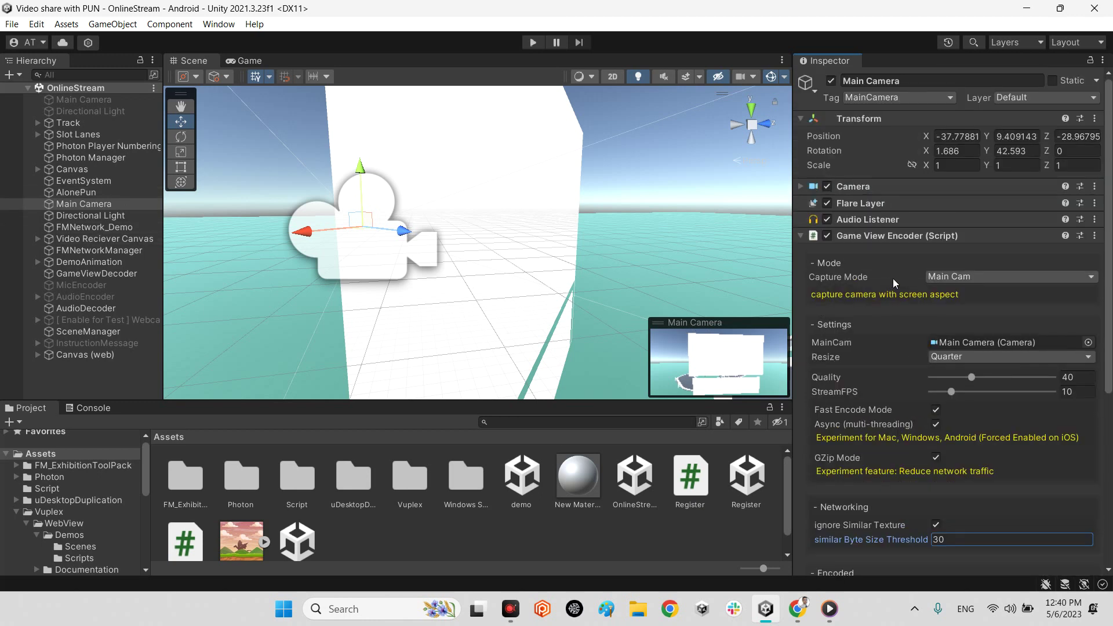
pyautogui.click(90, 203)
pyautogui.scroll(-6, 991, 357)
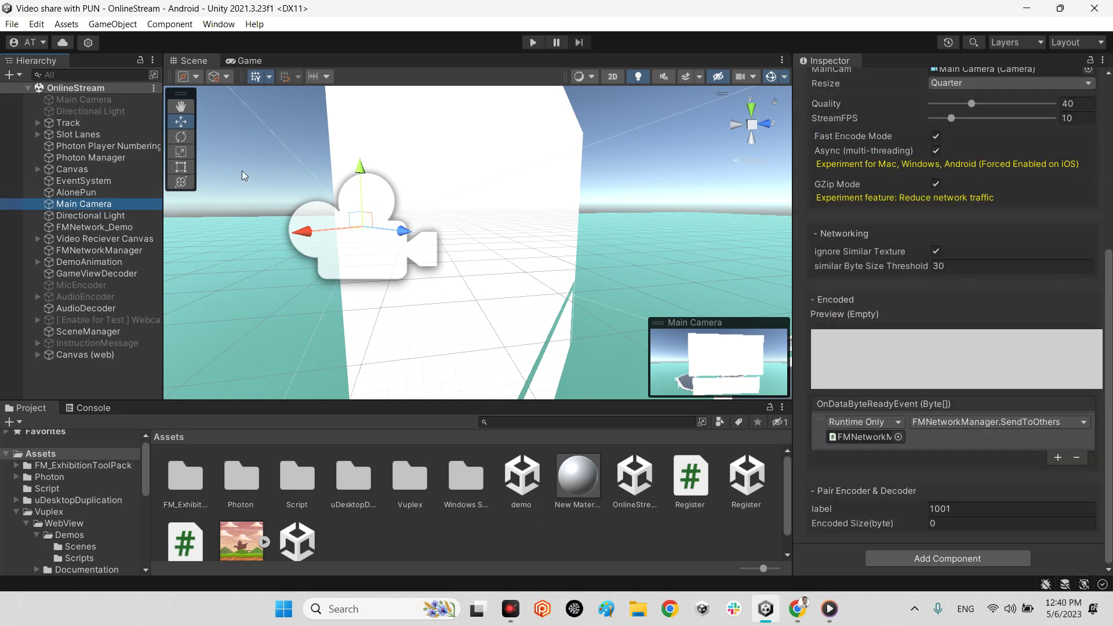
pyautogui.keyDown('alt'); pyautogui.moveTo(476, 183); pyautogui.dragTo(521, 139); pyautogui.keyUp('alt')
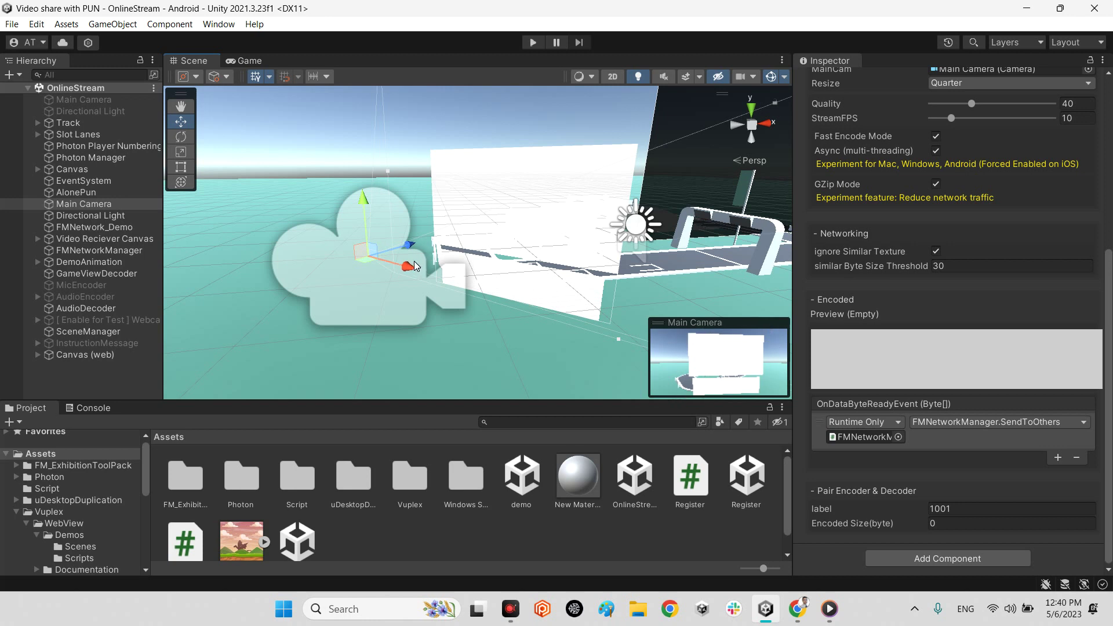
pyautogui.moveTo(415, 266); pyautogui.dragTo(486, 220)
pyautogui.press('e')
pyautogui.press('w')
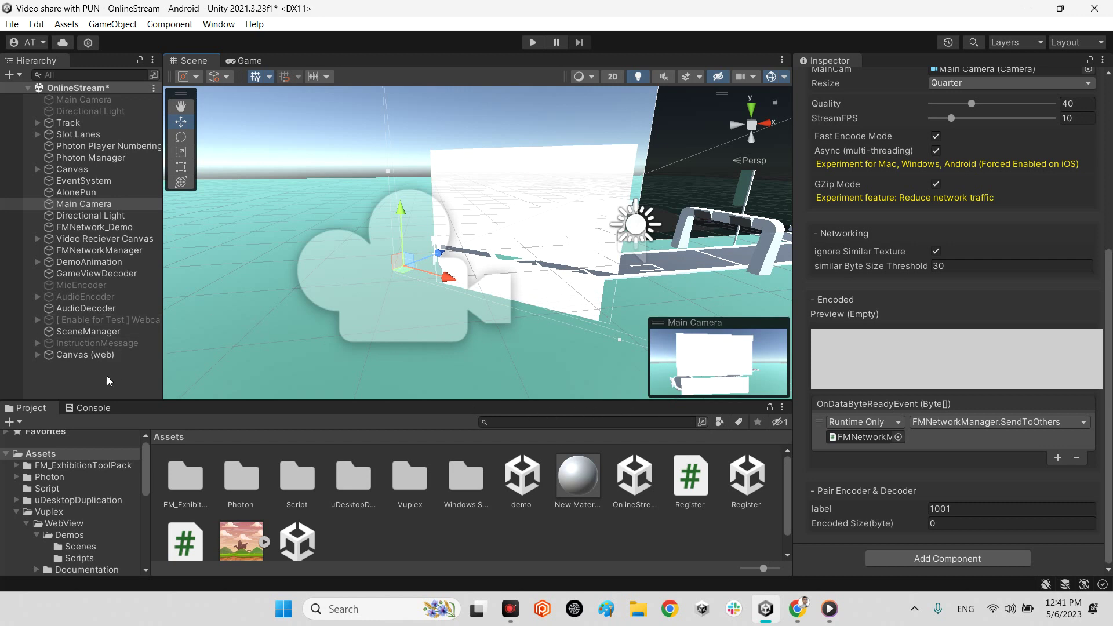
# Step: Untick VR View on AlonePun's Punsystem component, then bring up the YouTube video in Chrome
pyautogui.click(62, 195)
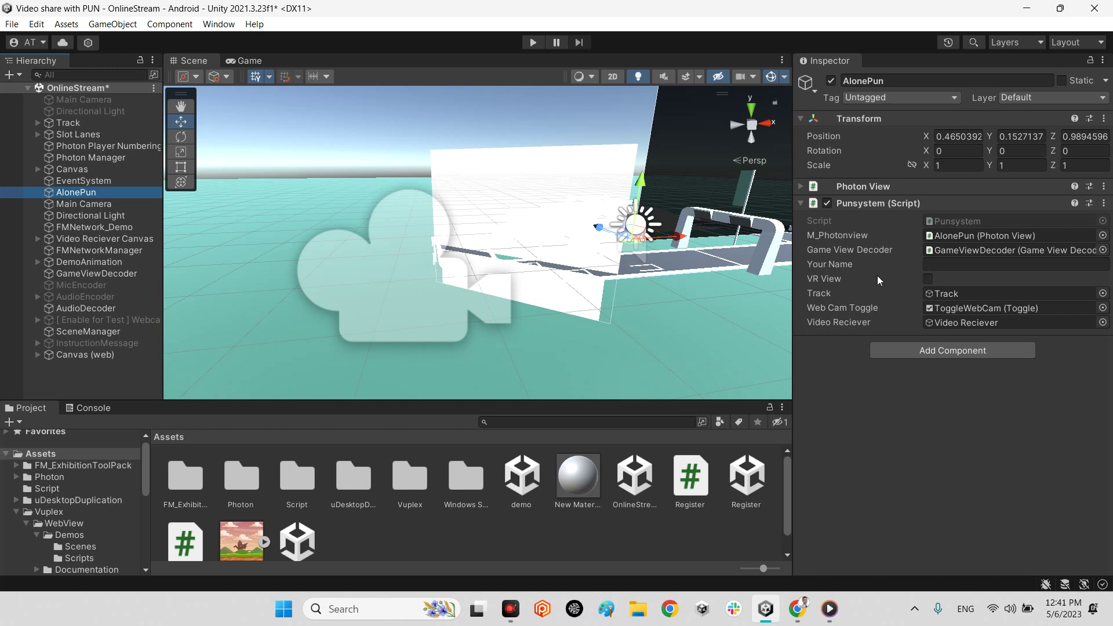
pyautogui.click(928, 280)
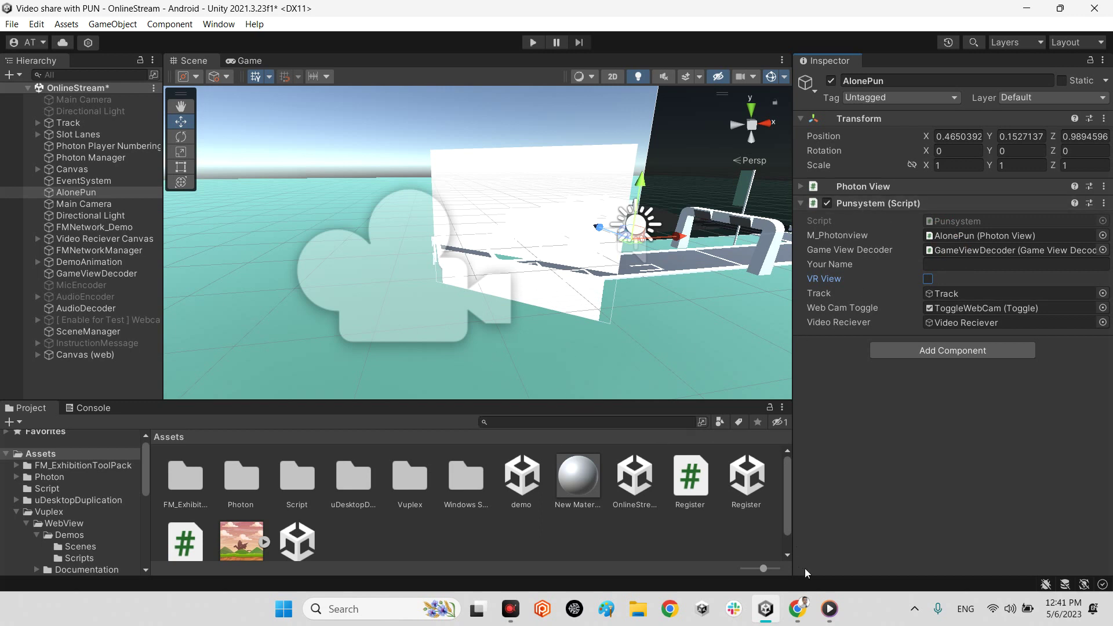
pyautogui.click(797, 609)
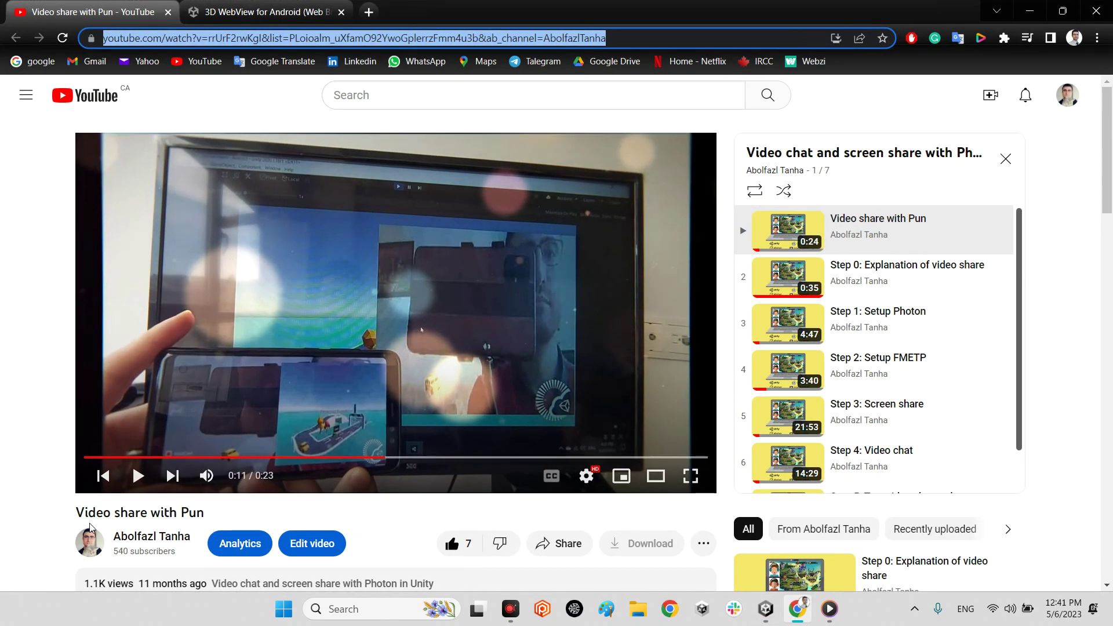
# Step: Minimize Chrome and open the 'Web browser streaming in Unity (Demo)' clip in Media Player
pyautogui.click(1031, 8)
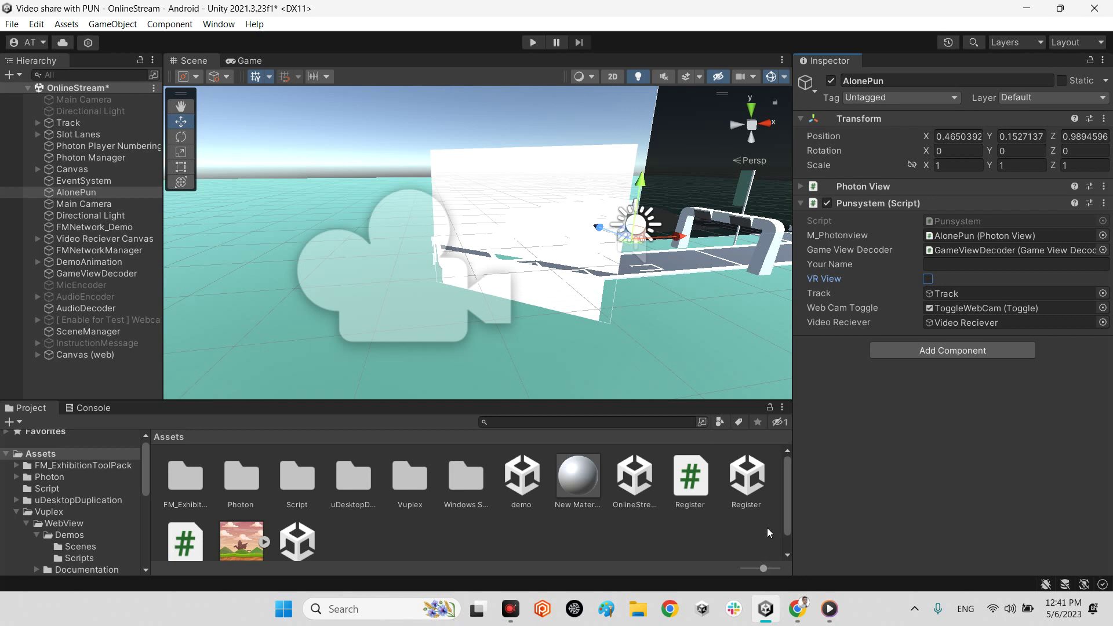
pyautogui.click(829, 608)
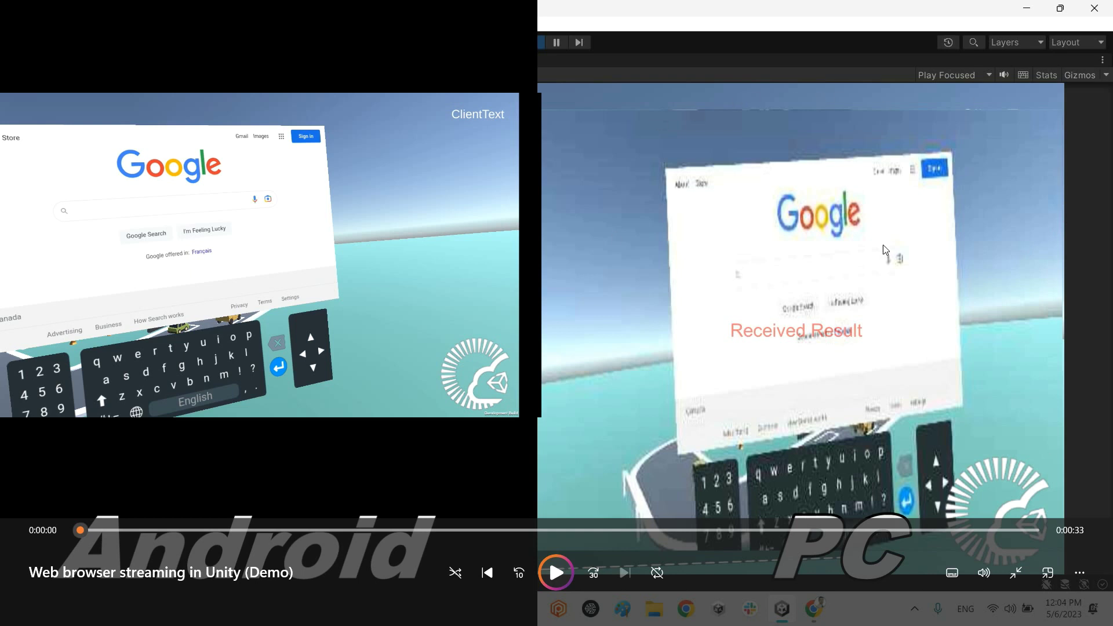
# Step: Play the Android-versus-PC streaming demo through, then take the player out of full screen
pyautogui.click(547, 574)
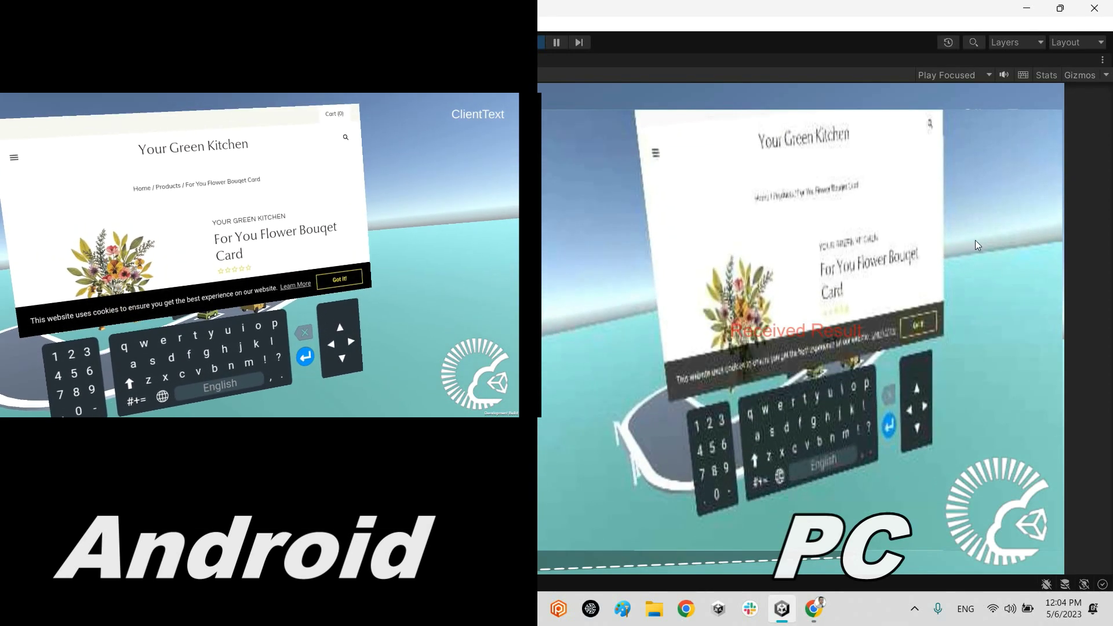
pyautogui.moveTo(928, 186)
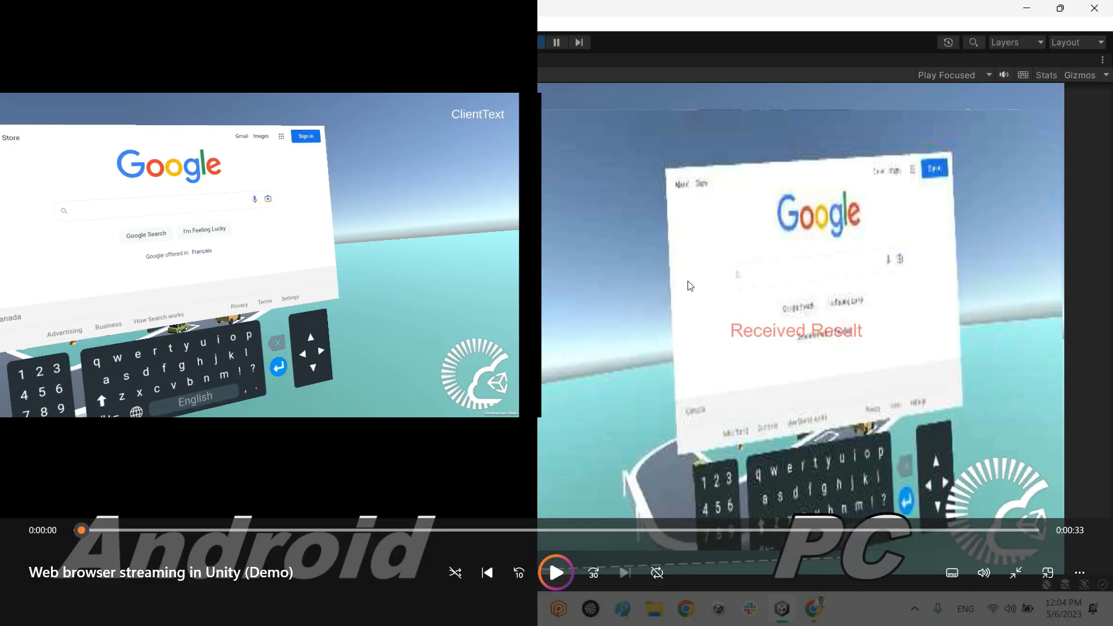
pyautogui.click(837, 342)
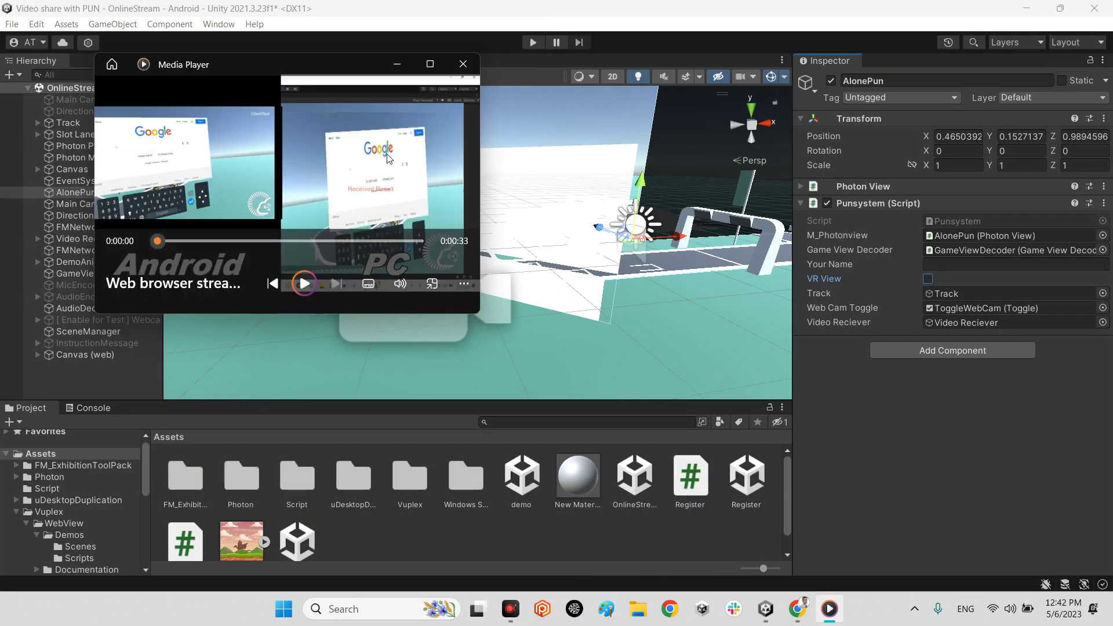
# Step: Close the player, review the Quality levels in Project Settings, then reselect Main Camera
pyautogui.click(463, 64)
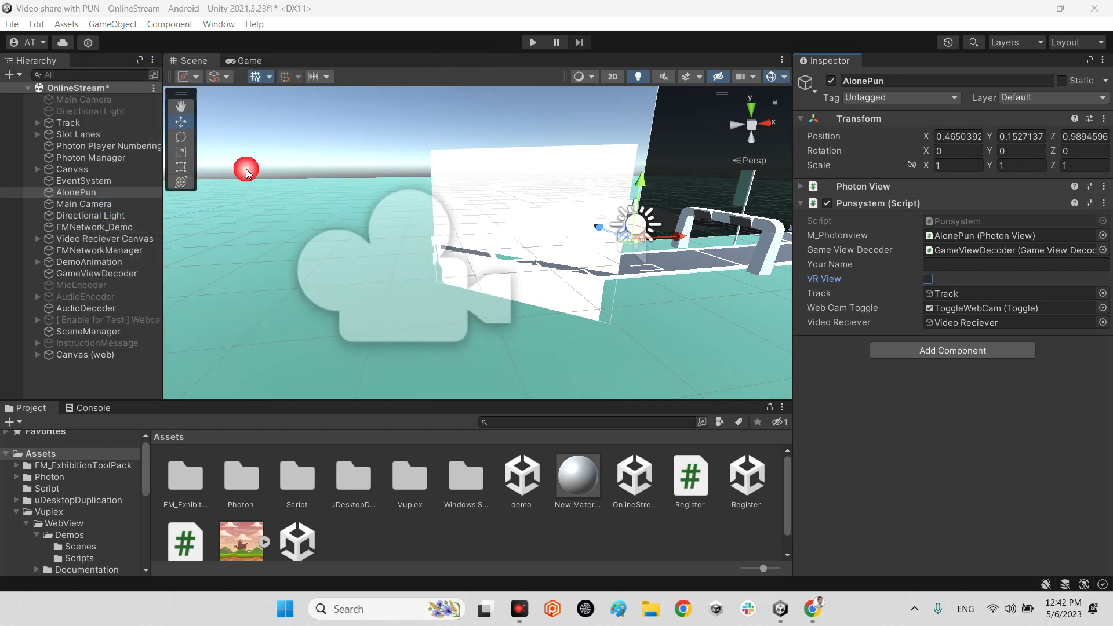
pyautogui.click(36, 24)
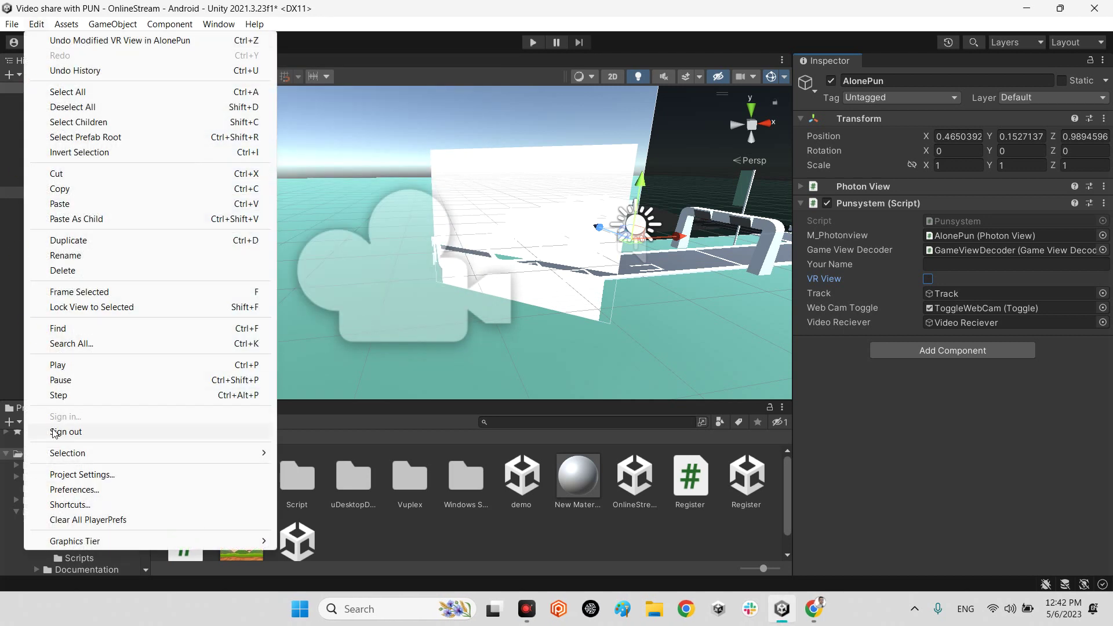
pyautogui.click(70, 474)
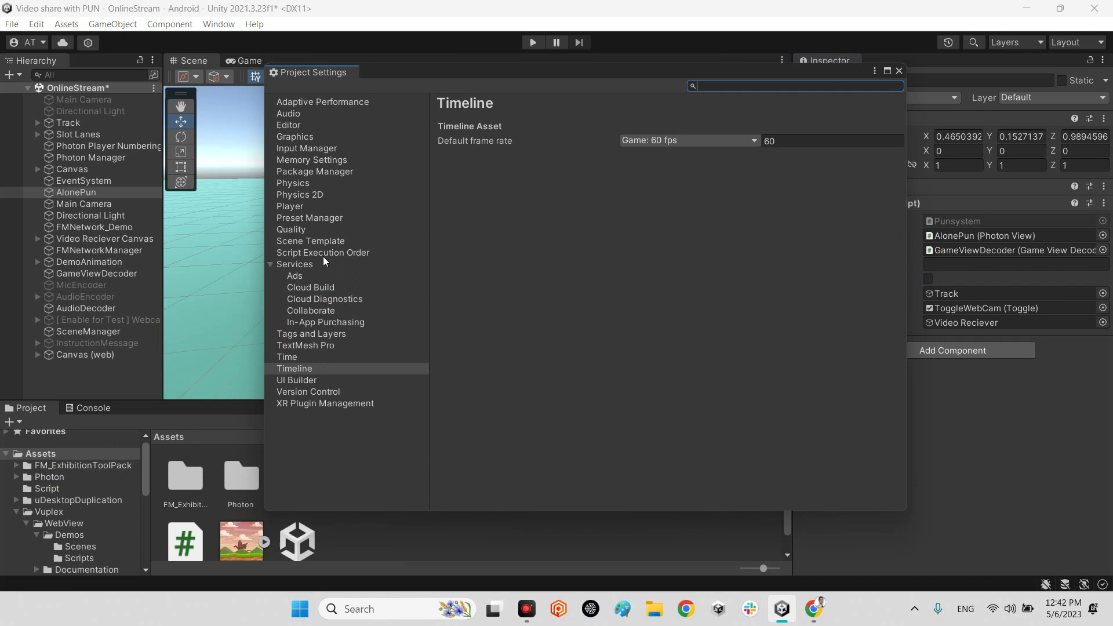
pyautogui.click(297, 230)
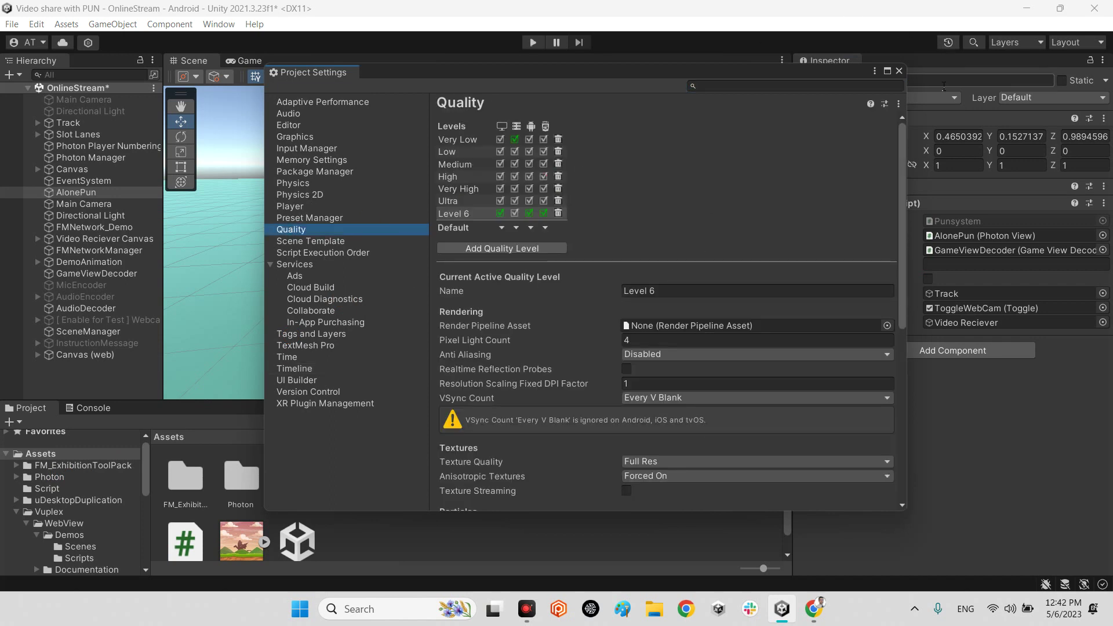
pyautogui.click(913, 85)
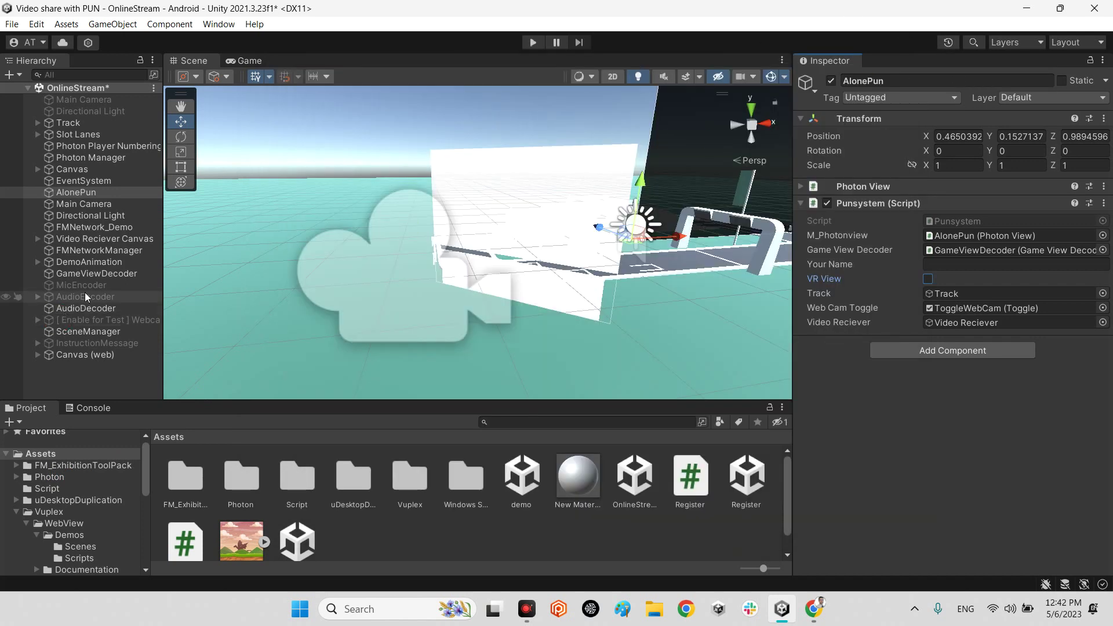
pyautogui.click(78, 204)
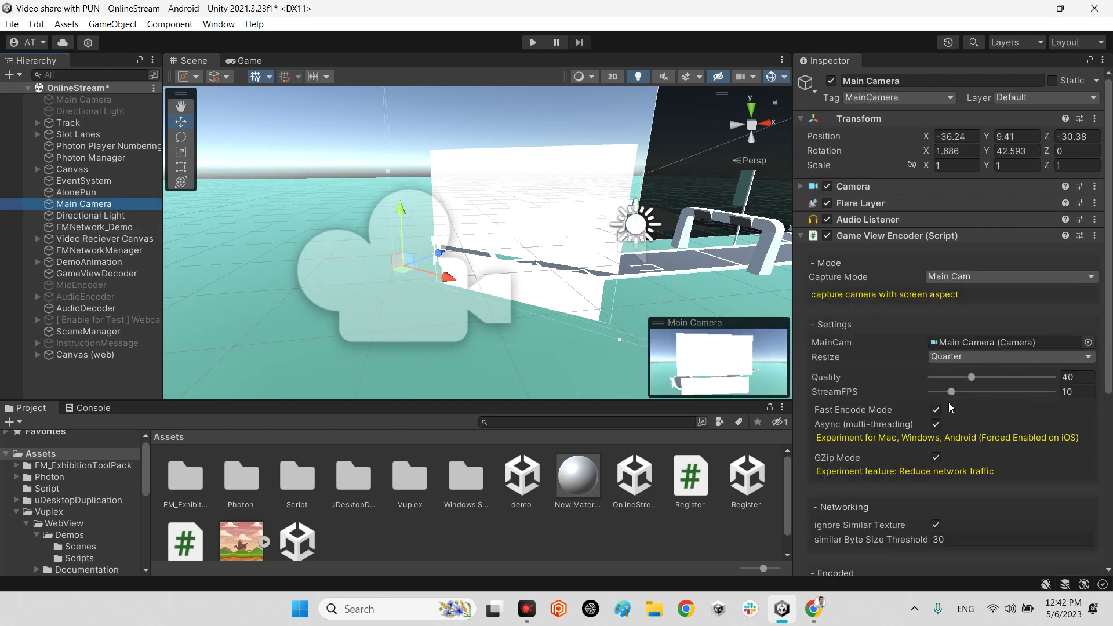
# Step: Check the Game View Encoder Quality of 40, then deselect Main Camera via empty Hierarchy space
pyautogui.click(1072, 377)
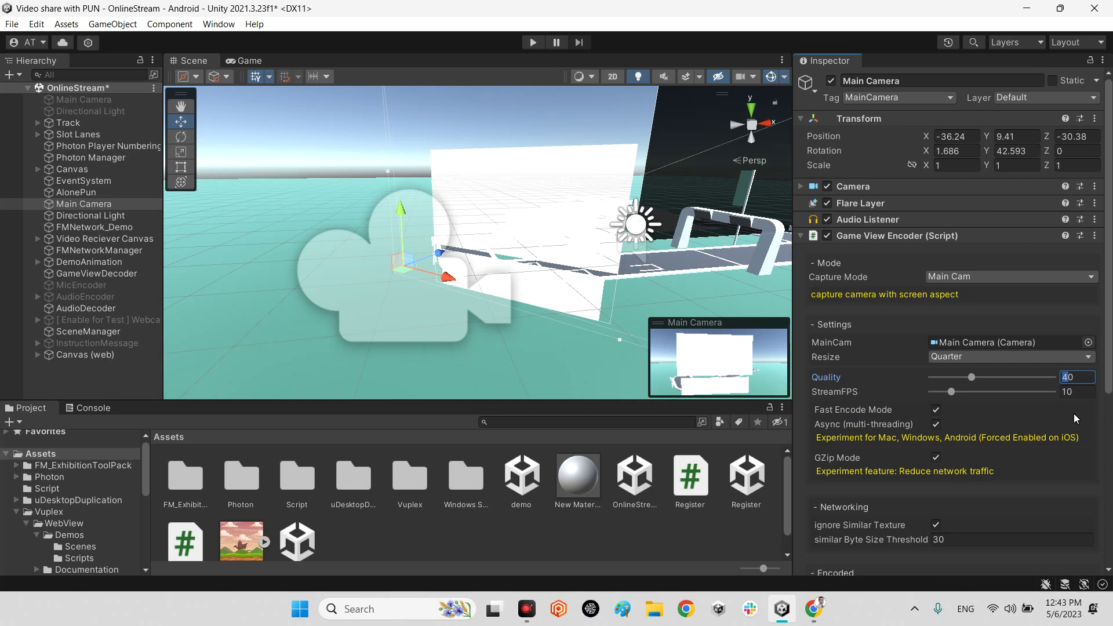
pyautogui.click(64, 388)
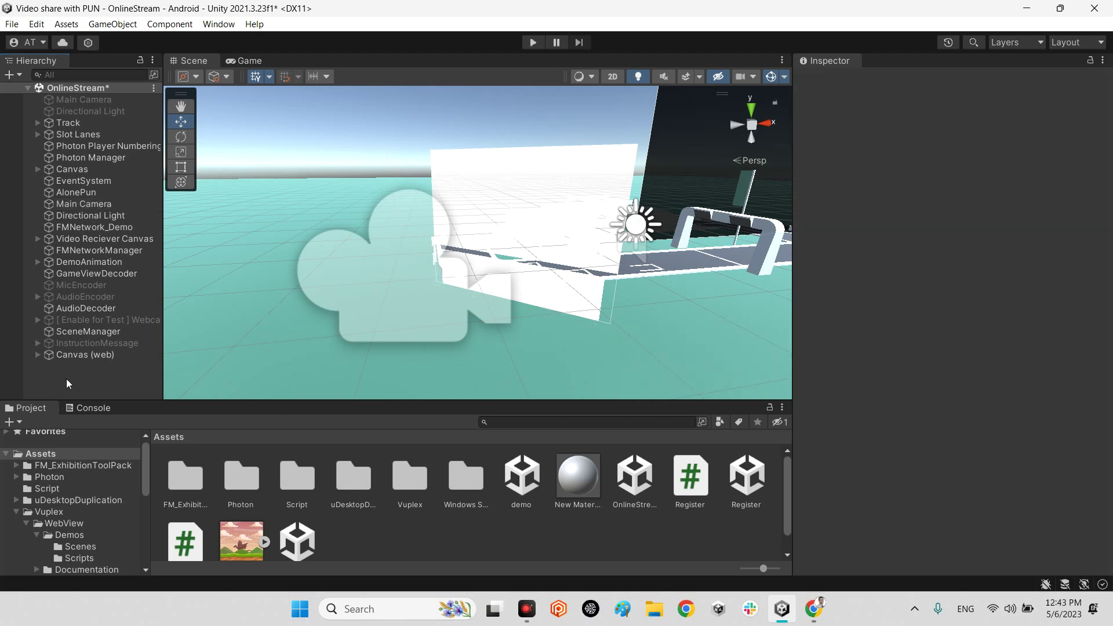